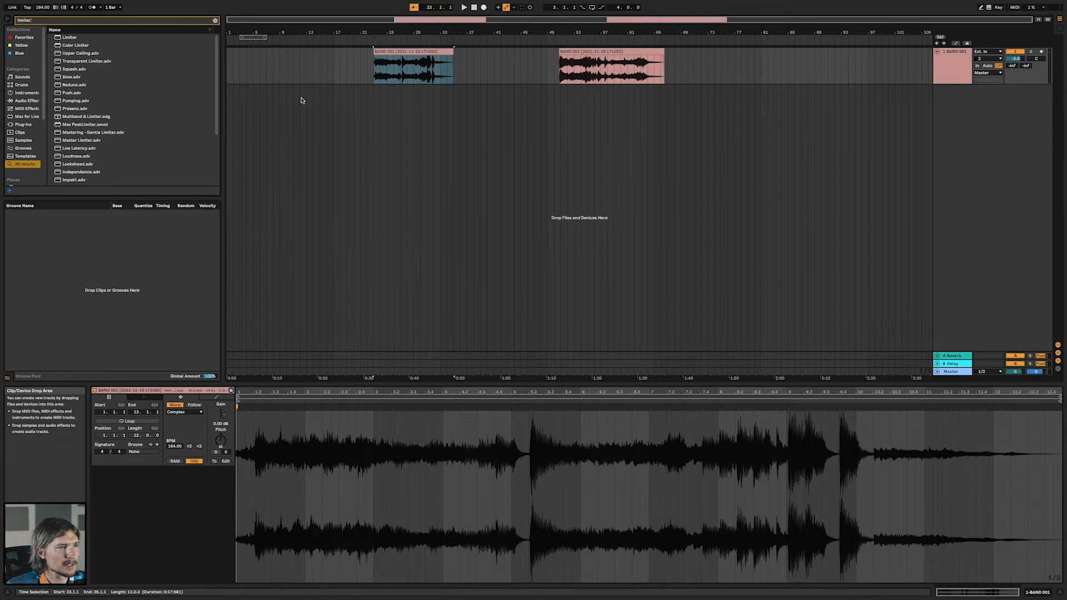
Add a Limiter to the Master track.
{"action": "double_click", "coordinate": [69, 38]}
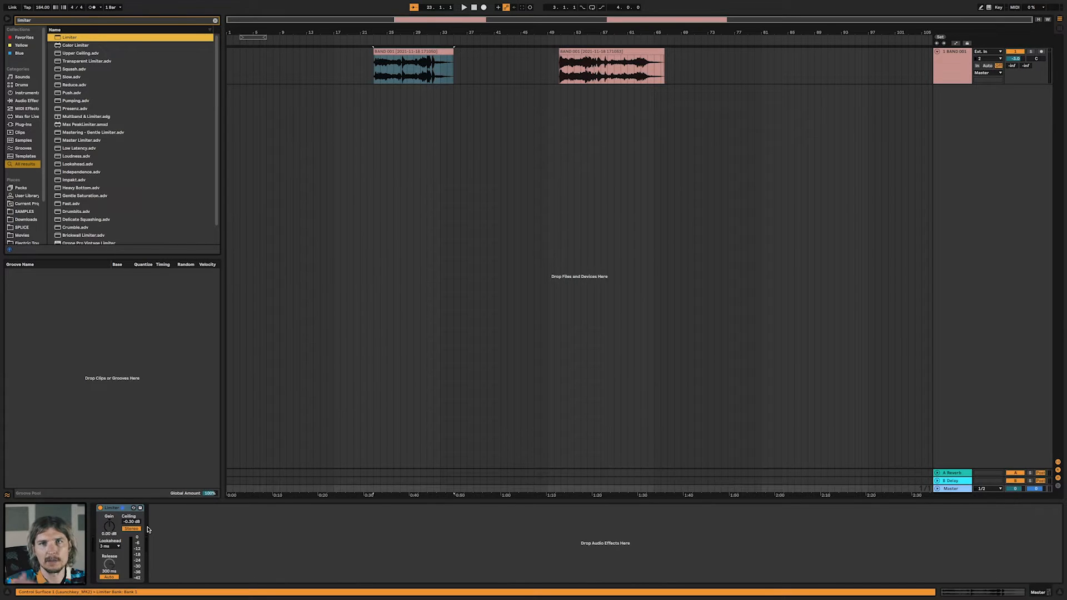
Add the OTT preset after the Multiband Compression on the BAND 001 track, set its Amount to 13 %, and listen to the result.
{"action": "left_click", "coordinate": [423, 59]}
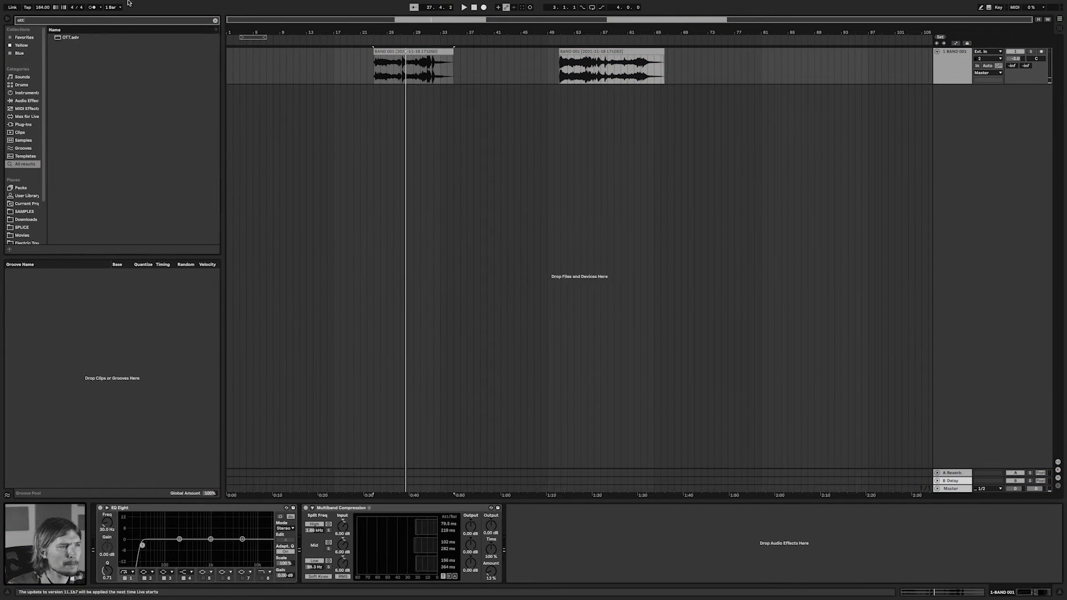
{"action": "double_click", "coordinate": [83, 37]}
{"action": "left_click_drag", "start_coordinate": [695, 572], "coordinate": [695, 598]}
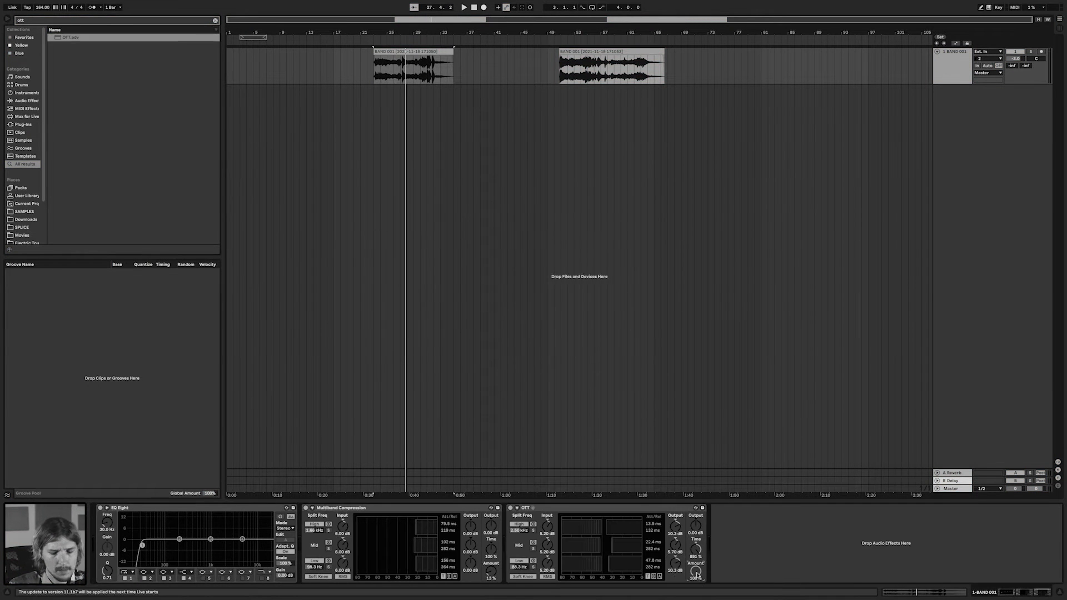
{"action": "key", "text": "space"}
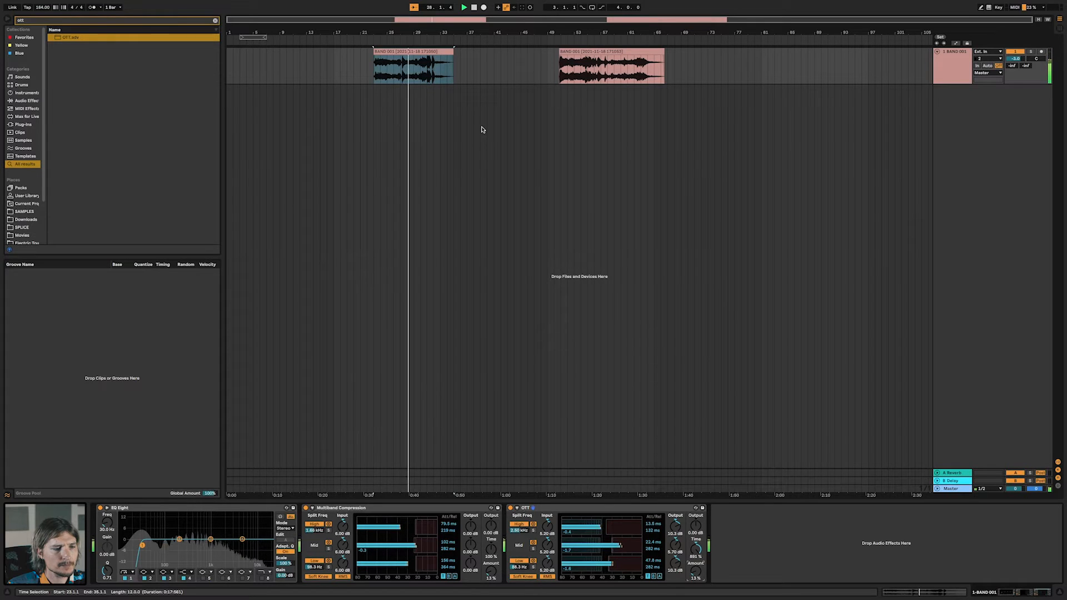
{"action": "key", "text": "space"}
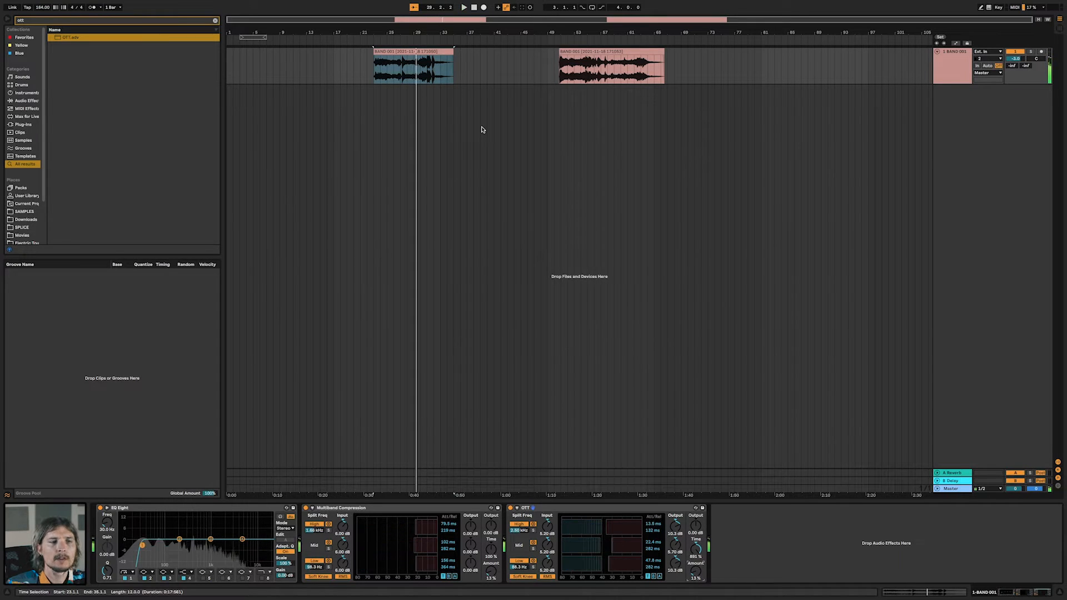
Play the first BAND 001 clip from its start to hear the effect chain.
{"action": "left_click", "coordinate": [405, 51]}
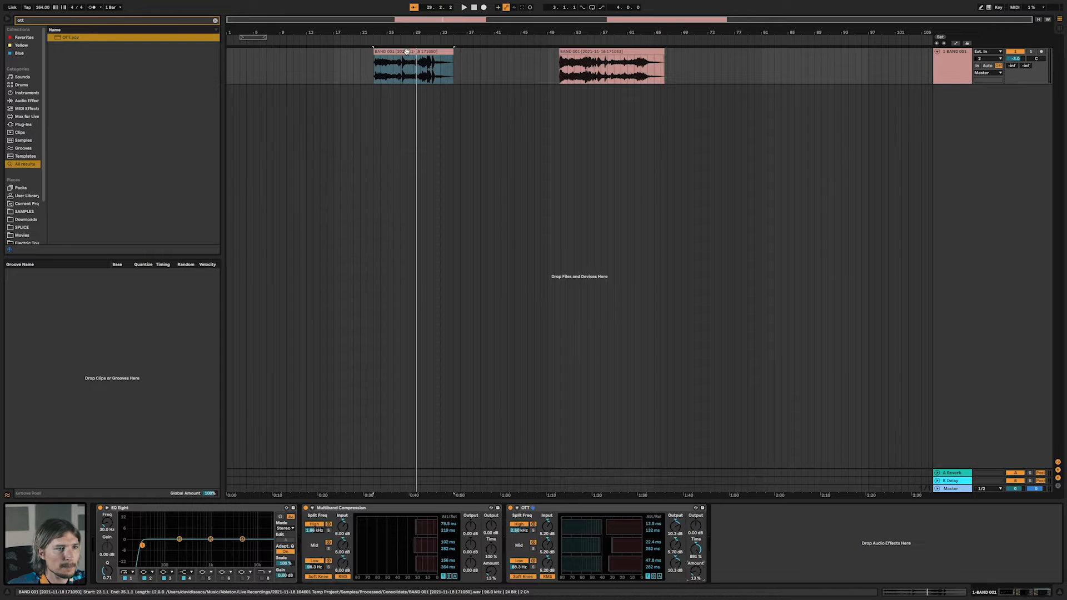
{"action": "key", "text": "z"}
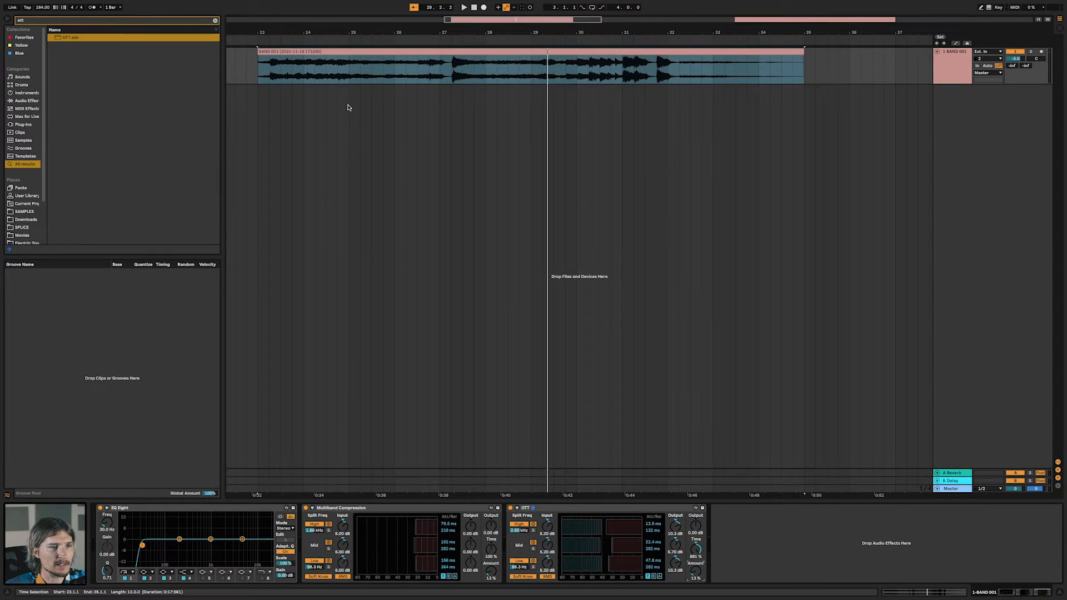
{"action": "key", "text": "space"}
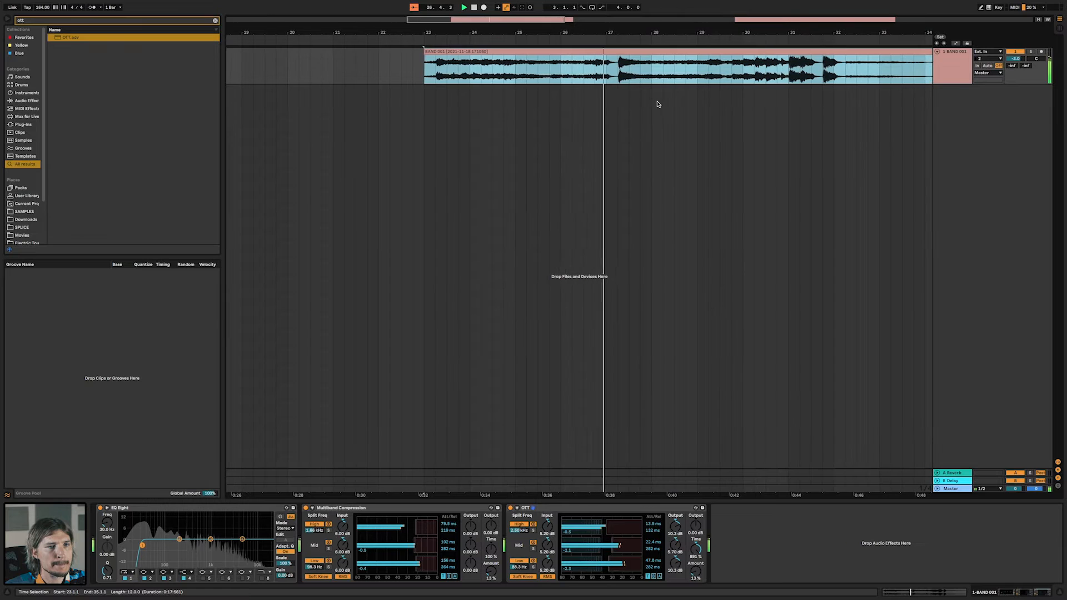
{"action": "key", "text": "space"}
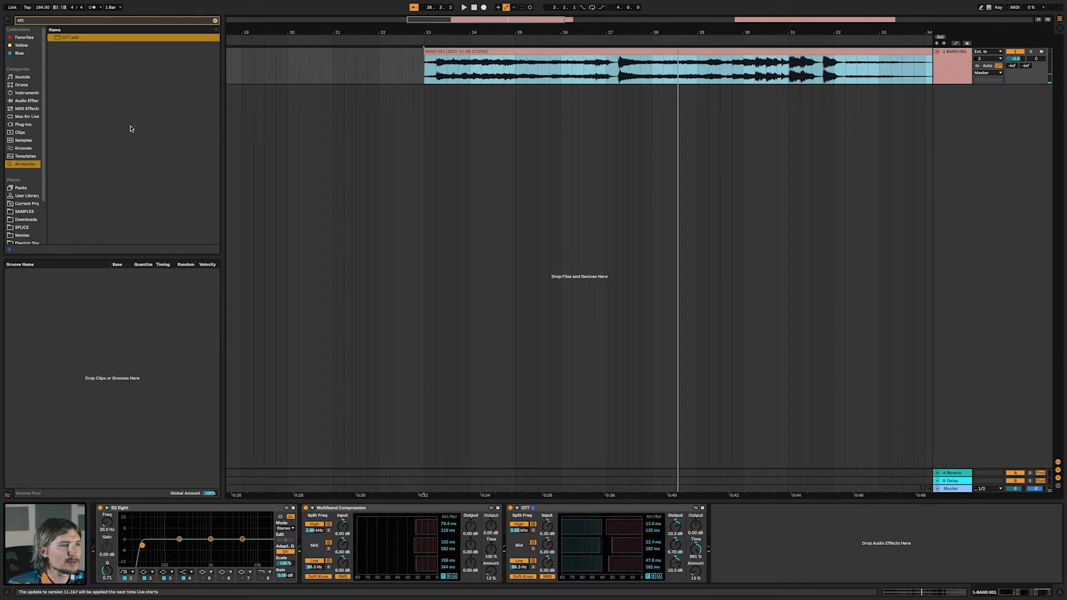
Audition the samples in the User Library's SDRS #002 PROCESSED folder one by one, down to Upper Deck.wav.
{"action": "left_click", "coordinate": [215, 22]}
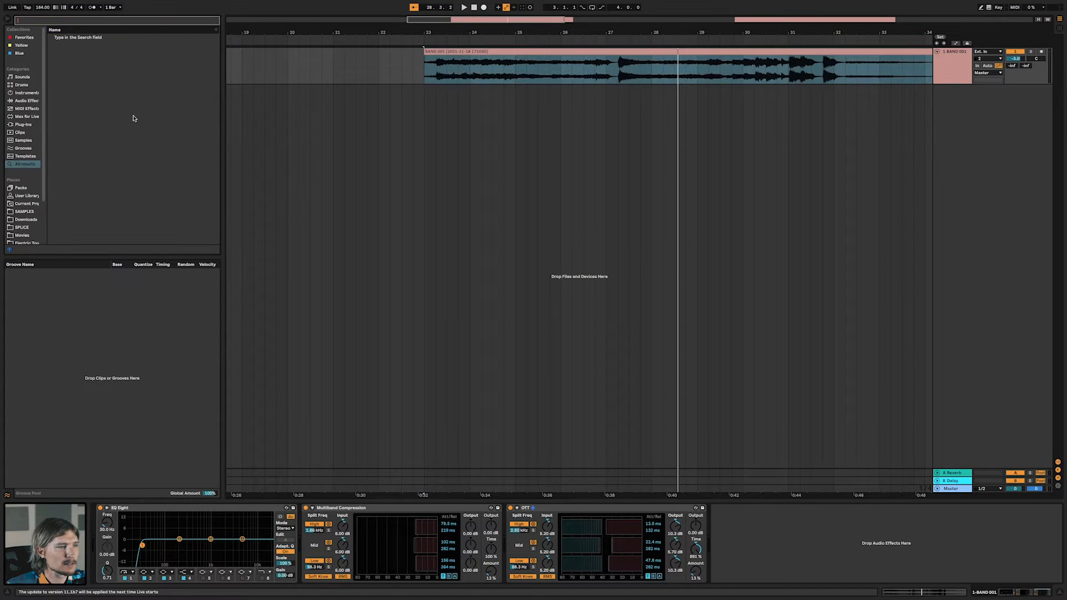
{"action": "left_click", "coordinate": [31, 197]}
{"action": "left_click", "coordinate": [93, 70]}
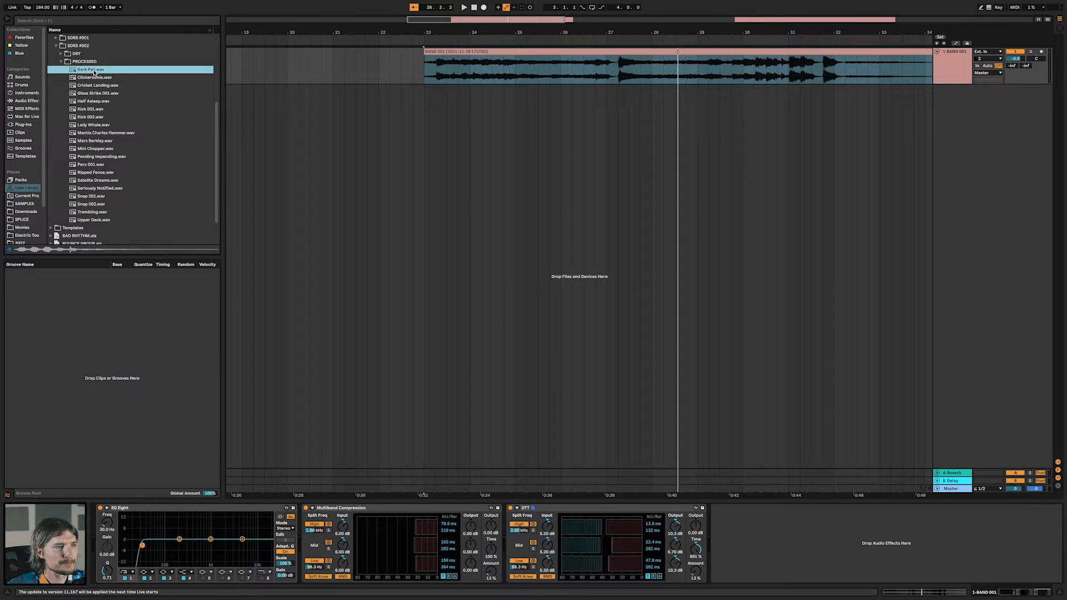
{"action": "key", "text": "Down"}
{"action": "key", "text": "Down"}
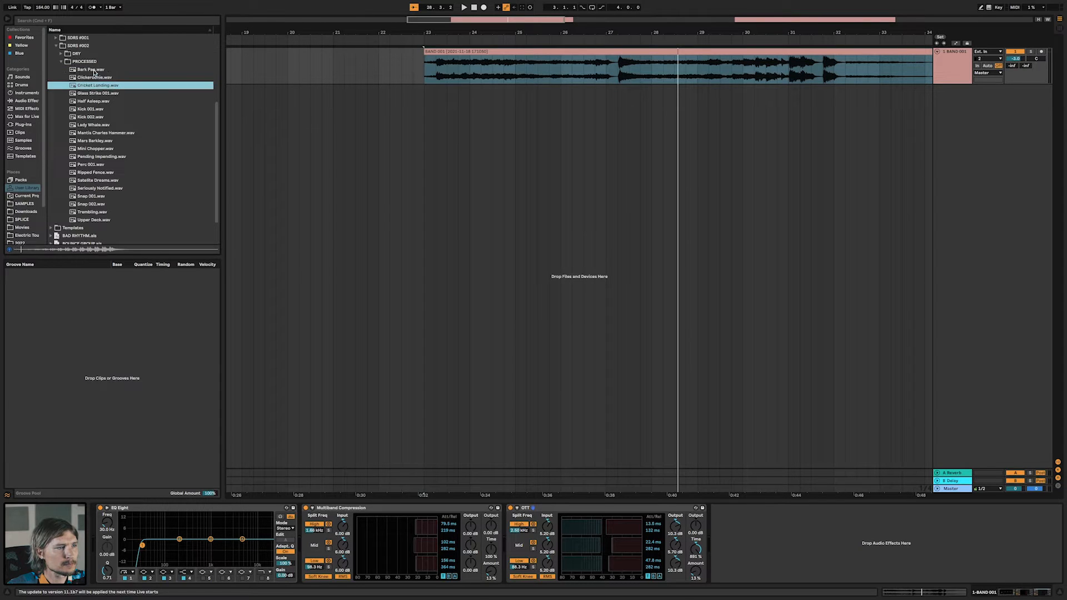
{"action": "key", "text": "Down"}
{"action": "key", "text": "Down"}
{"action": "key", "text": "Down"}
{"action": "key", "text": "Down"}
{"action": "key", "text": "Down"}
{"action": "key", "text": "Down"}
{"action": "key", "text": "Down"}
{"action": "key", "text": "Down"}
{"action": "key", "text": "Down"}
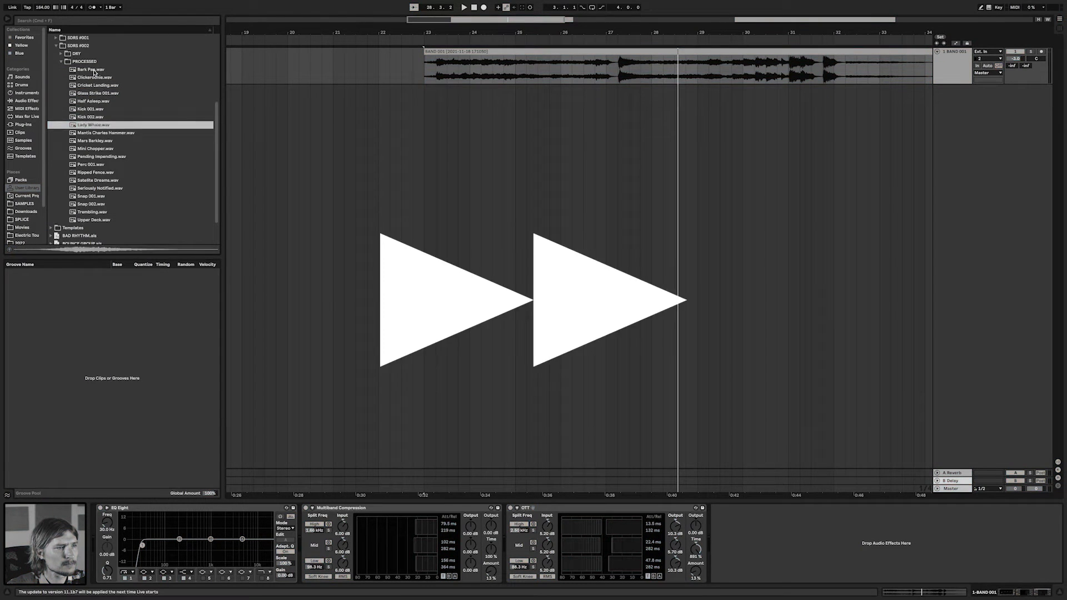
{"action": "key", "text": "Down"}
{"action": "key", "text": "Down"}
{"action": "key", "text": "Down"}
{"action": "key", "text": "Down"}
{"action": "key", "text": "Down"}
{"action": "key", "text": "Down"}
{"action": "key", "text": "Down"}
{"action": "key", "text": "Down"}
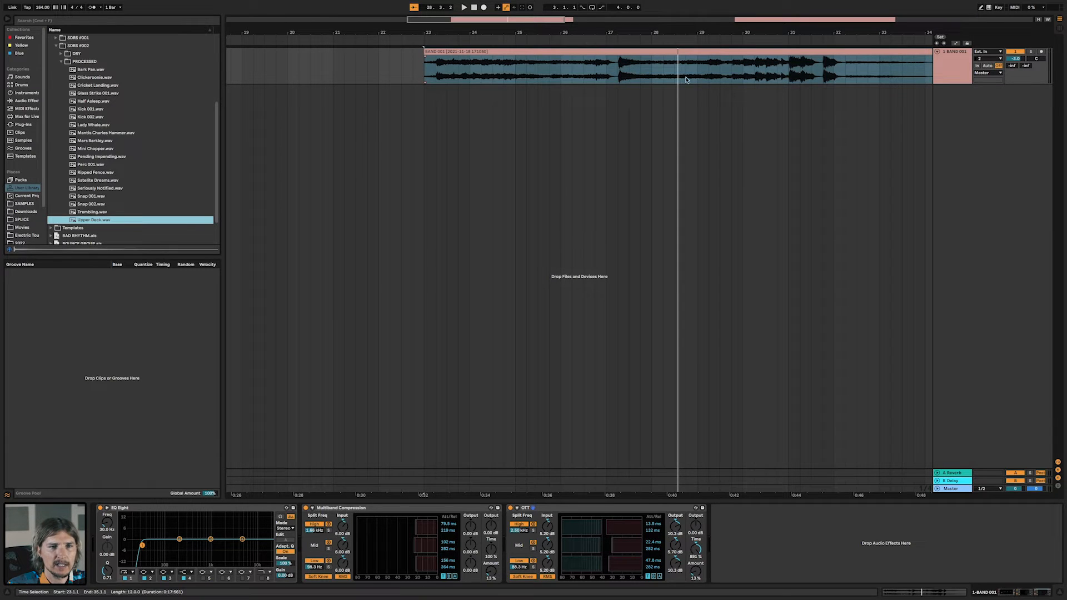
Place Upper Deck.wav on a new audio track below BAND 001, starting at bar 27.
{"action": "left_click_drag", "start_coordinate": [98, 222], "coordinate": [610, 103]}
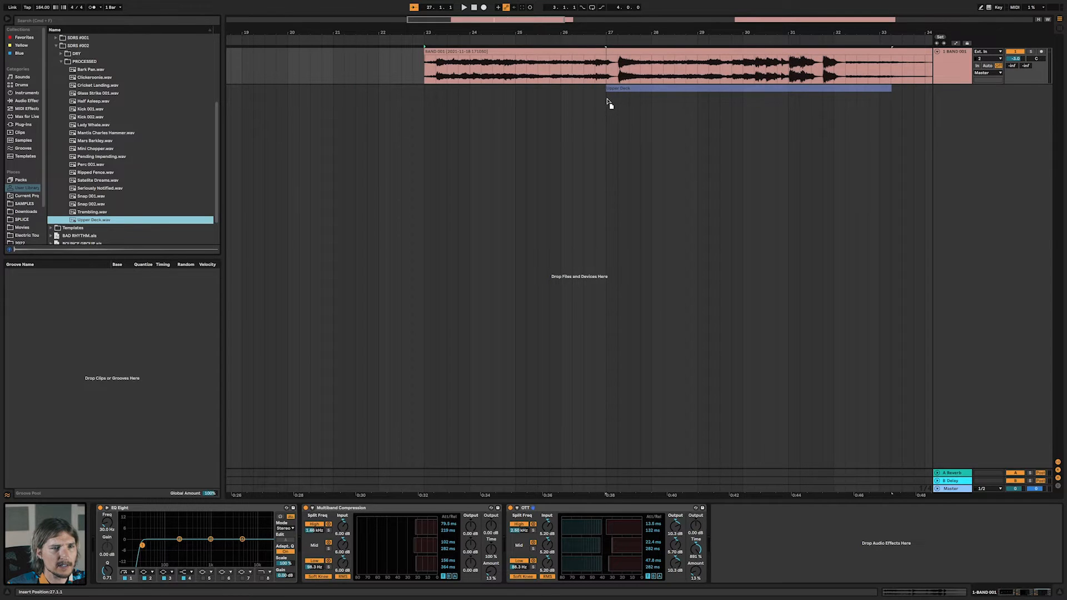
{"action": "left_click_drag", "start_coordinate": [608, 101], "coordinate": [608, 102]}
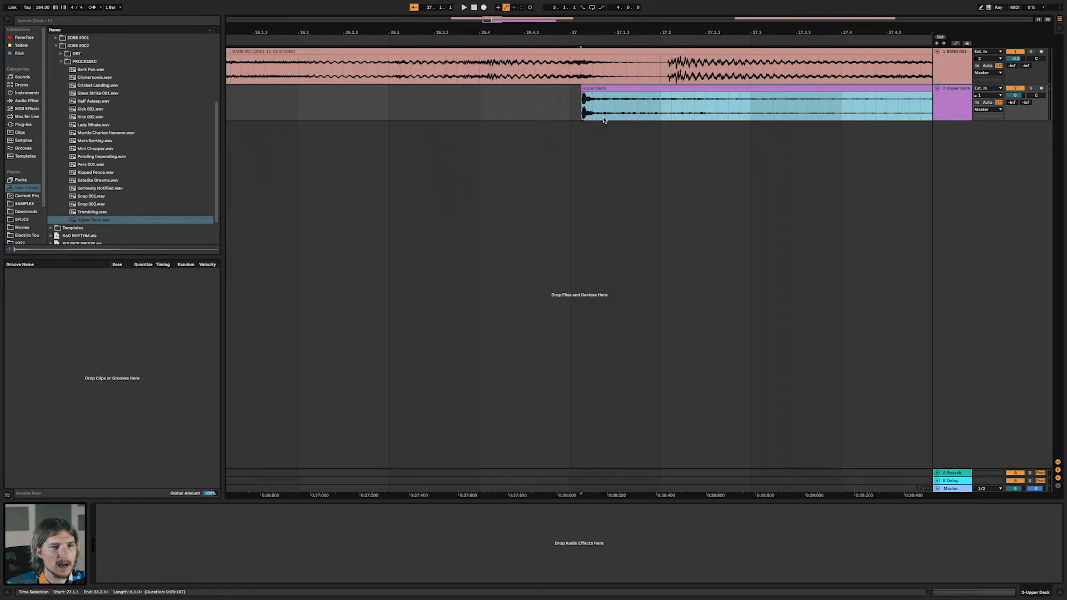
{"action": "scroll", "coordinate": [605, 120], "scroll_direction": "right", "scroll_amount": 4}
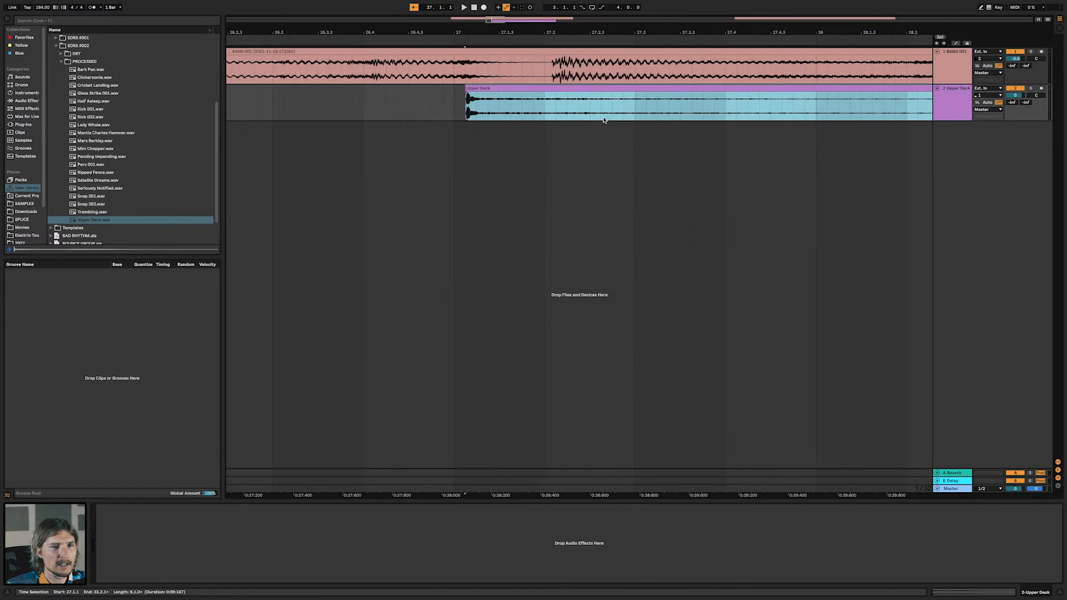
{"action": "scroll", "coordinate": [605, 120], "scroll_direction": "up", "scroll_amount": 2}
{"action": "scroll", "coordinate": [604, 120], "scroll_direction": "down", "scroll_amount": 4}
{"action": "scroll", "coordinate": [603, 120], "scroll_direction": "down", "scroll_amount": 8}
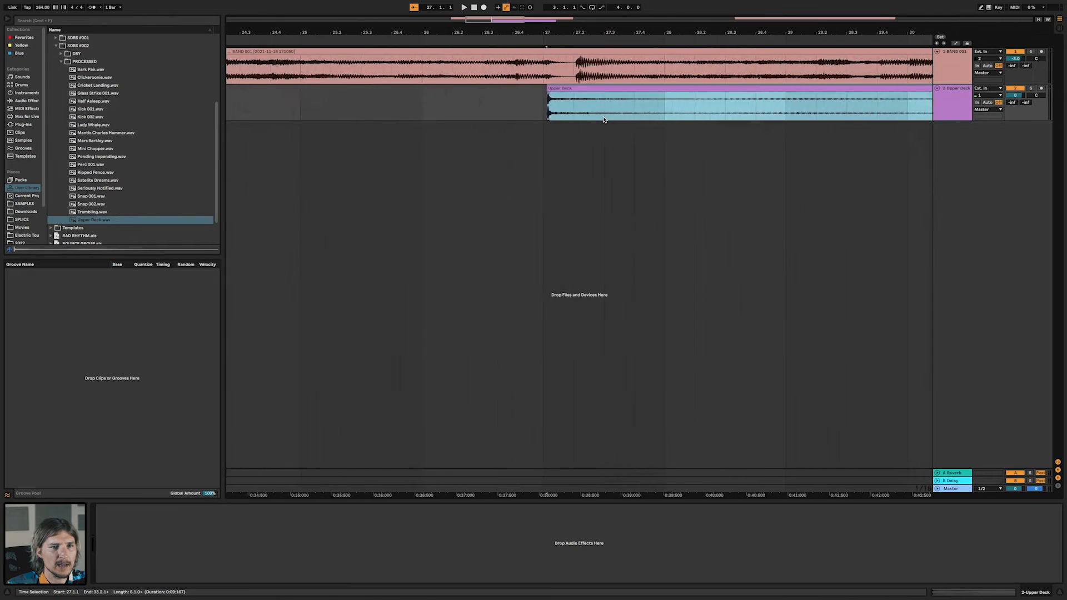
{"action": "scroll", "coordinate": [611, 119], "scroll_direction": "right", "scroll_amount": 3}
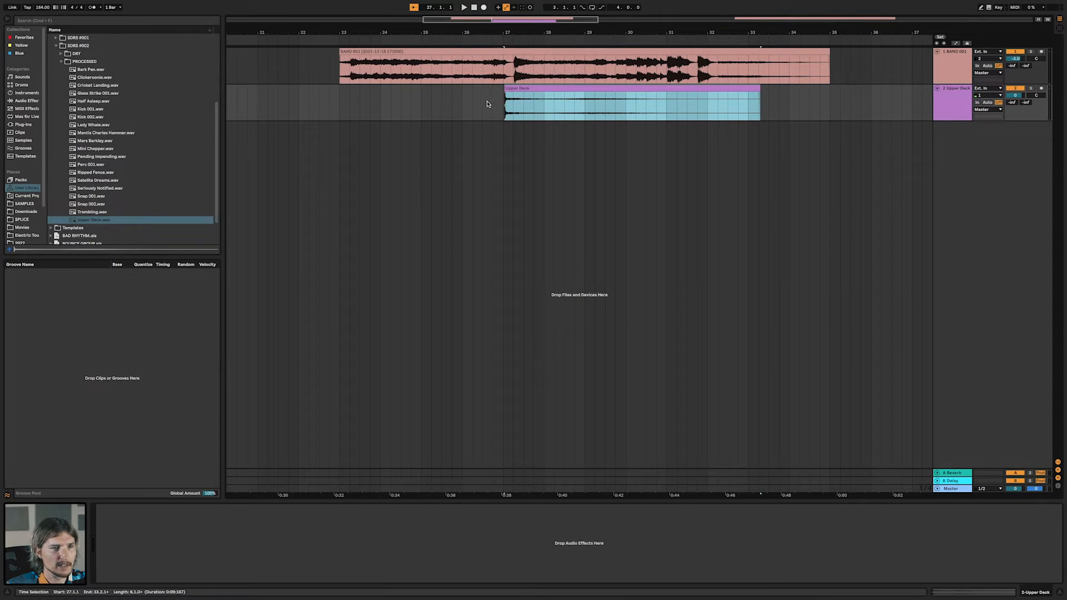
Play the arrangement from the start of the Upper Deck clip to hear it with the band.
{"action": "left_click", "coordinate": [456, 103]}
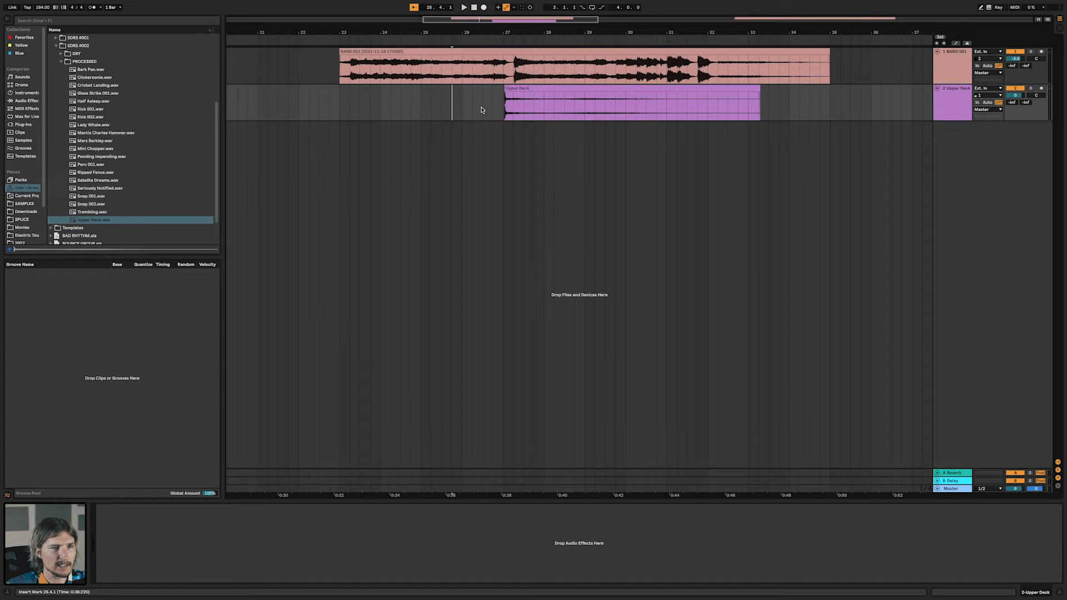
{"action": "left_click", "coordinate": [515, 89]}
{"action": "scroll", "coordinate": [516, 89], "scroll_direction": "up", "scroll_amount": 8}
{"action": "key", "text": "space"}
{"action": "scroll", "coordinate": [569, 90], "scroll_direction": "down", "scroll_amount": 2}
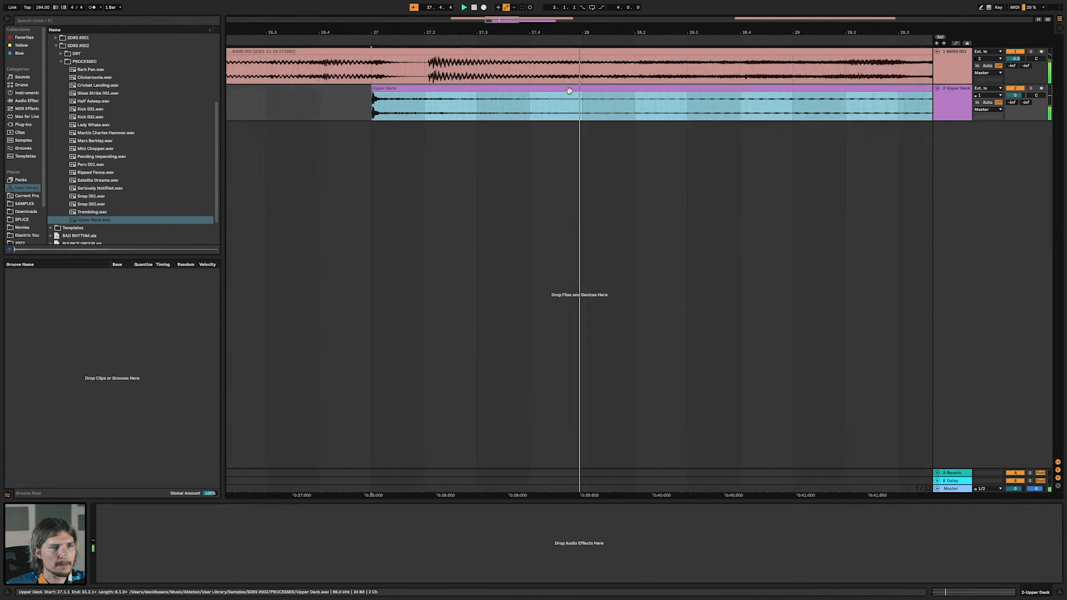
{"action": "scroll", "coordinate": [569, 91], "scroll_direction": "down", "scroll_amount": 8}
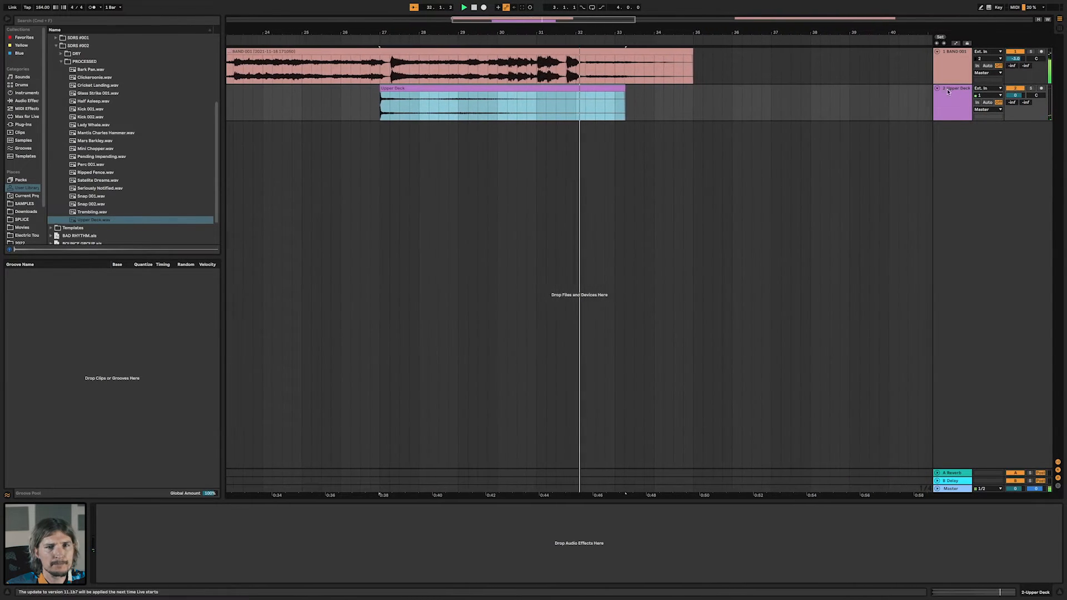
{"action": "left_click", "coordinate": [436, 87]}
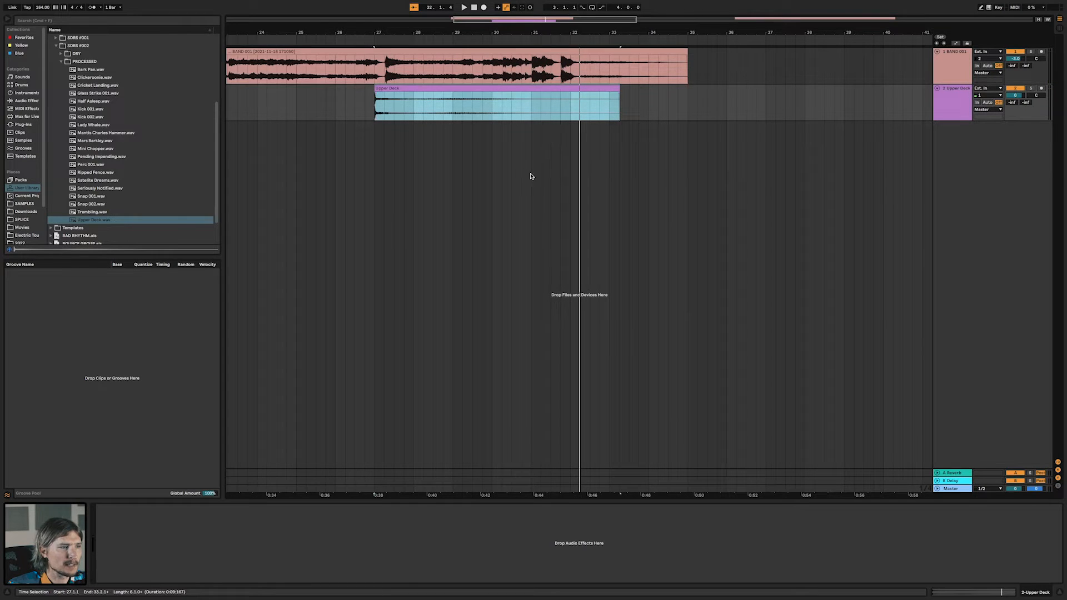
Find the Utility device in the browser and add it to the Upper Deck track.
{"action": "key", "text": "super+f"}
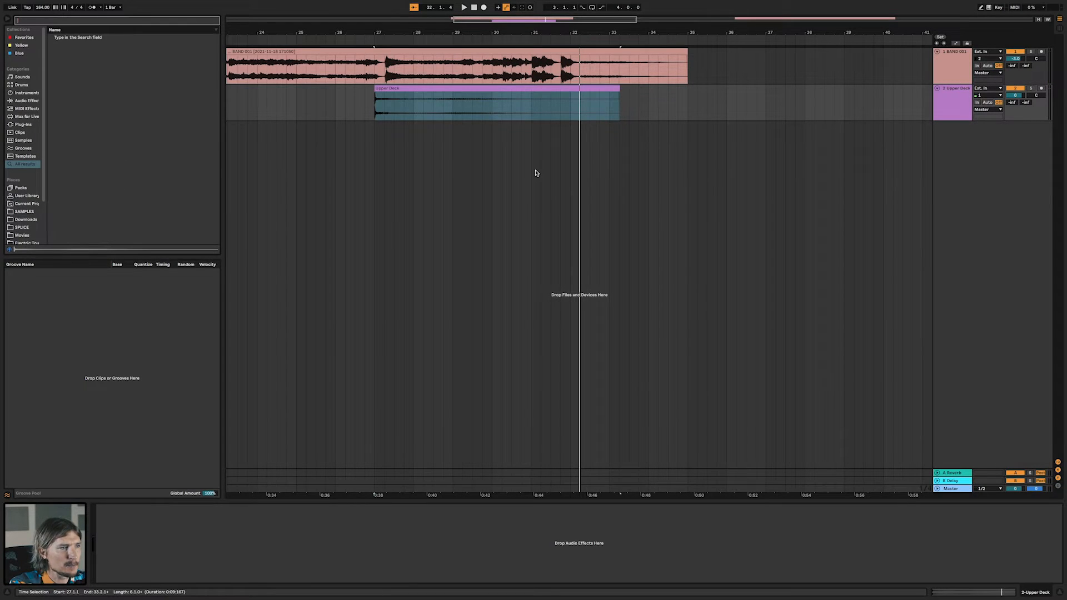
{"action": "type", "text": "utility"}
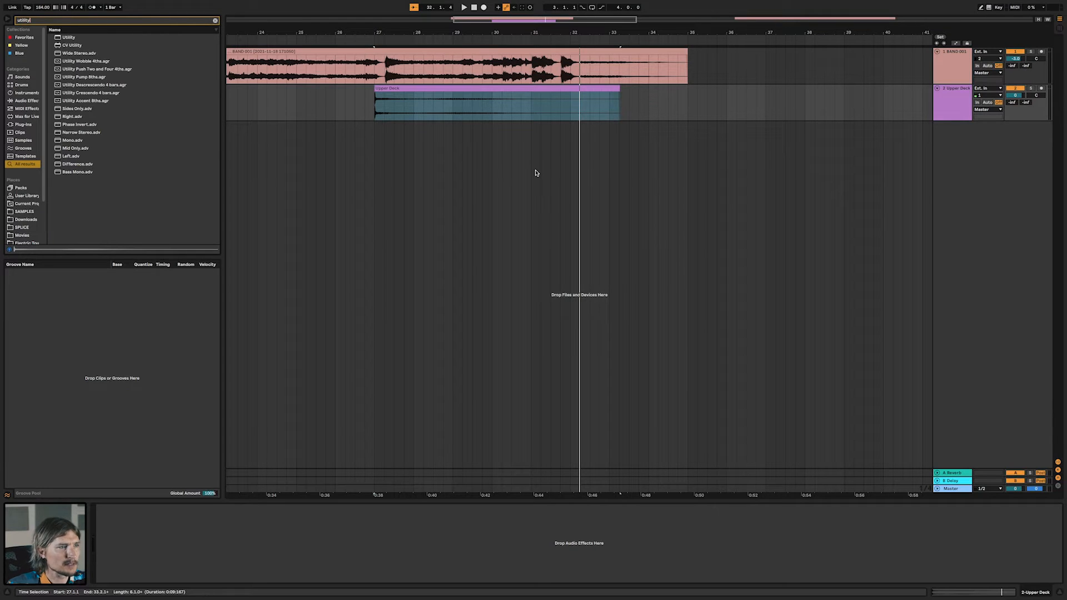
{"action": "left_click_drag", "start_coordinate": [78, 40], "coordinate": [438, 106]}
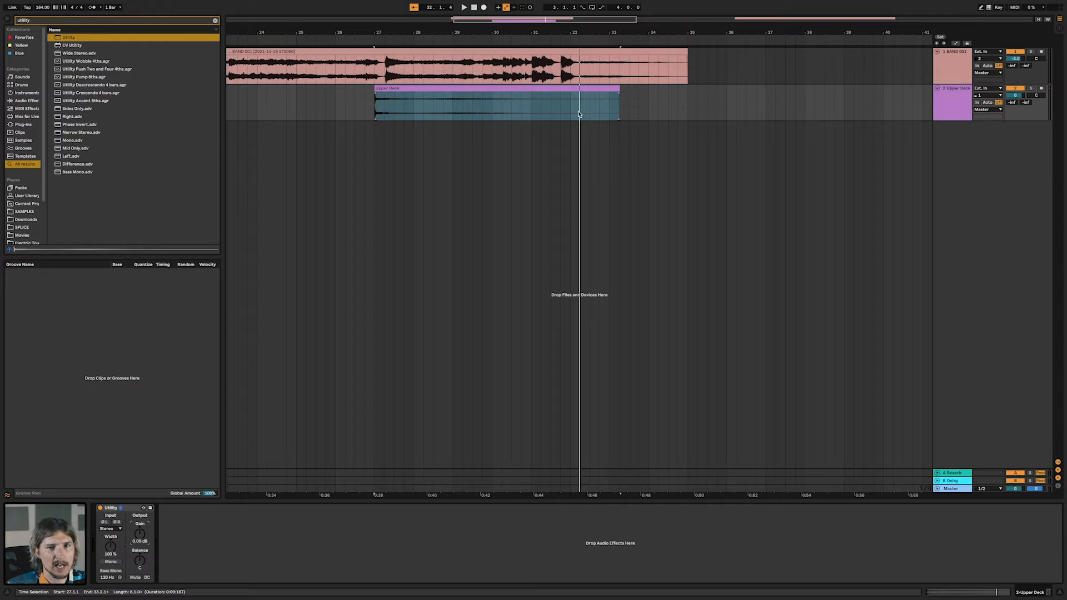
Automate the Utility Gain on Upper Deck from -7.31 dB at bar 27 up to 7.31 dB at bar 29, fading down to the clip's end.
{"action": "left_click", "coordinate": [959, 91]}
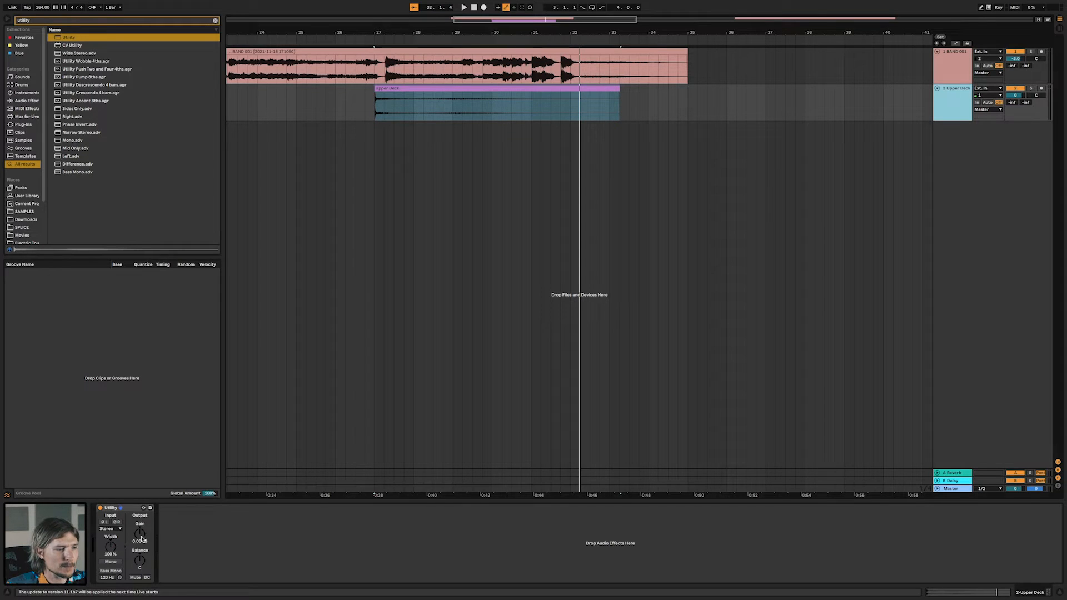
{"action": "key", "text": "a"}
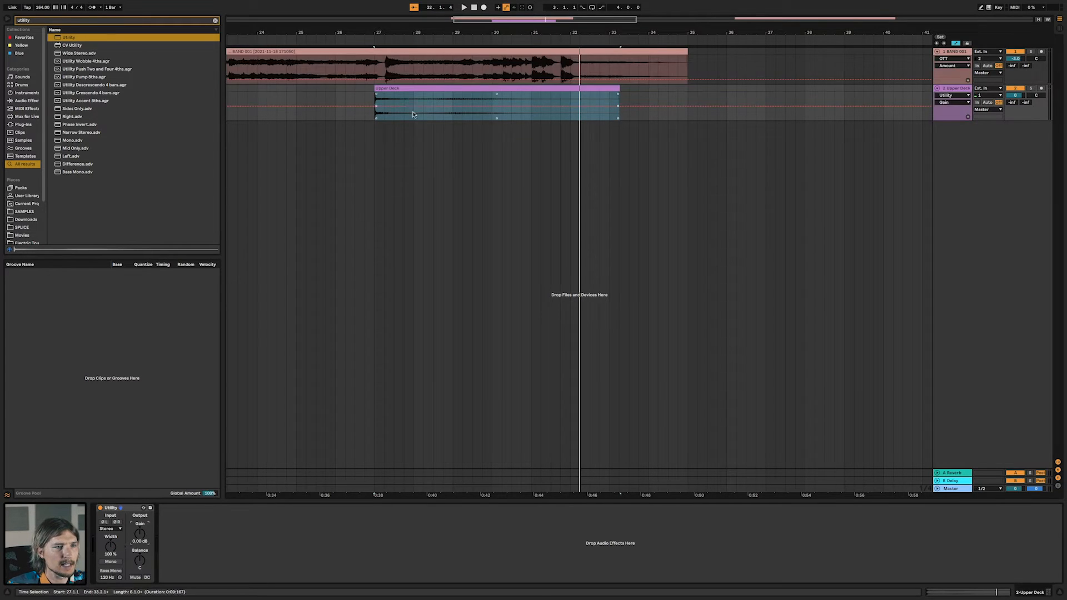
{"action": "left_click", "coordinate": [380, 108]}
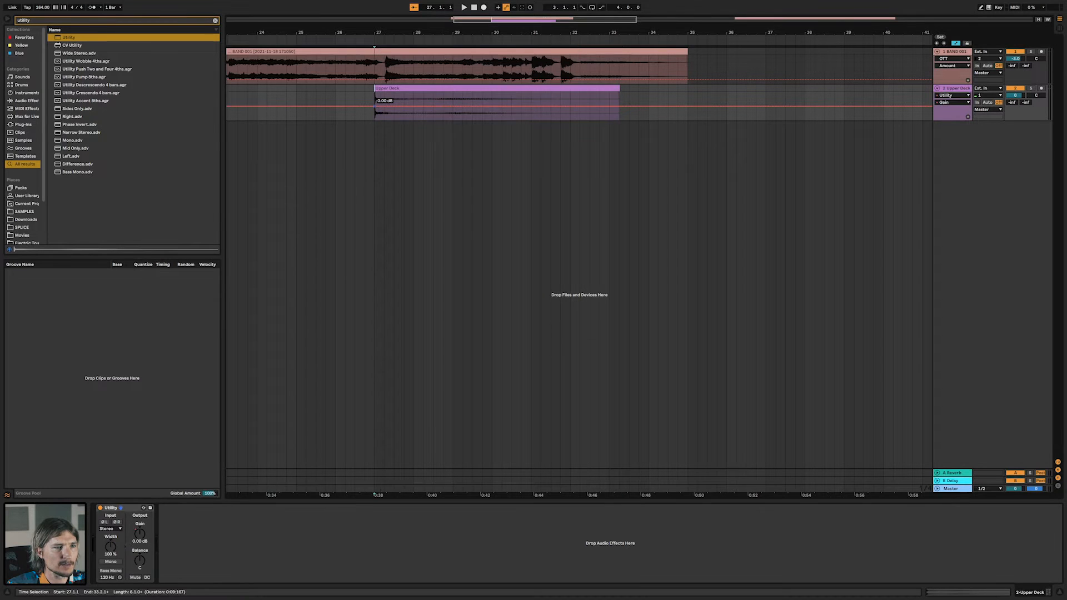
{"action": "left_click_drag", "start_coordinate": [375, 106], "coordinate": [375, 109]}
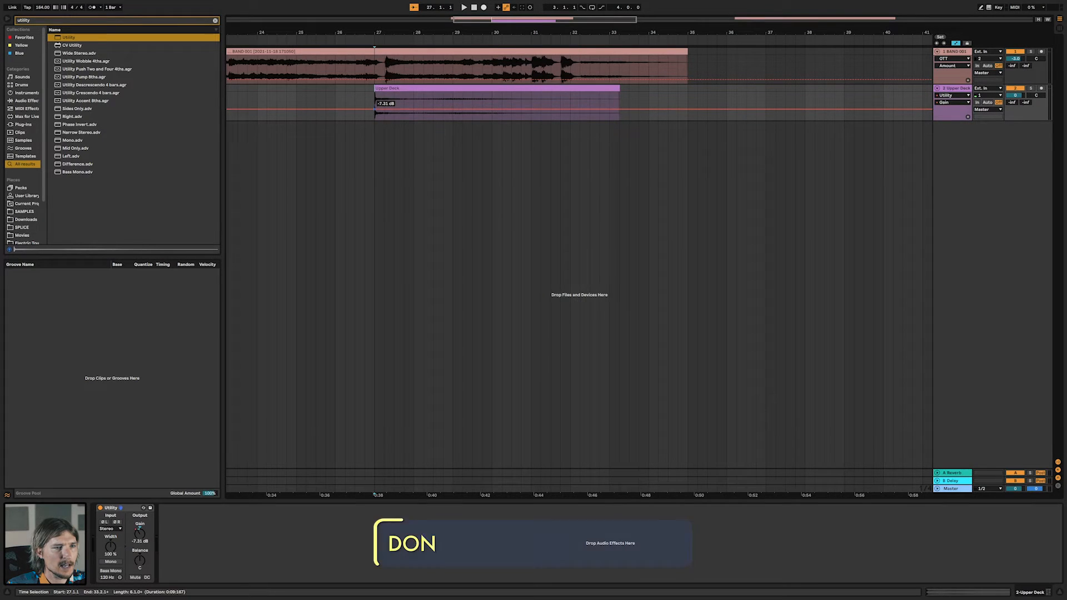
{"action": "left_click_drag", "start_coordinate": [455, 103], "coordinate": [453, 104]}
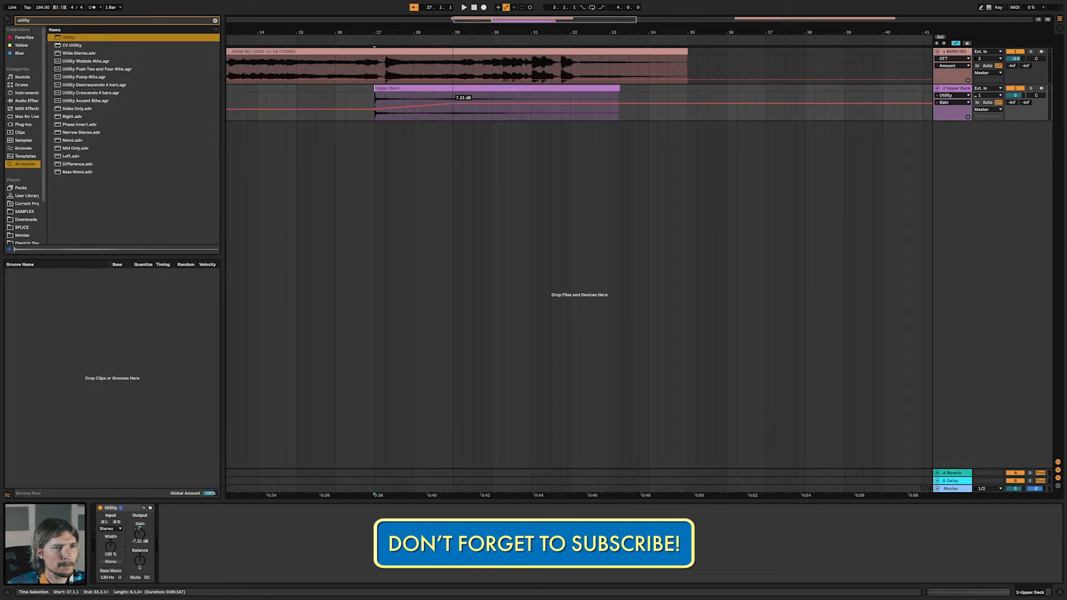
{"action": "left_click_drag", "start_coordinate": [616, 103], "coordinate": [616, 117]}
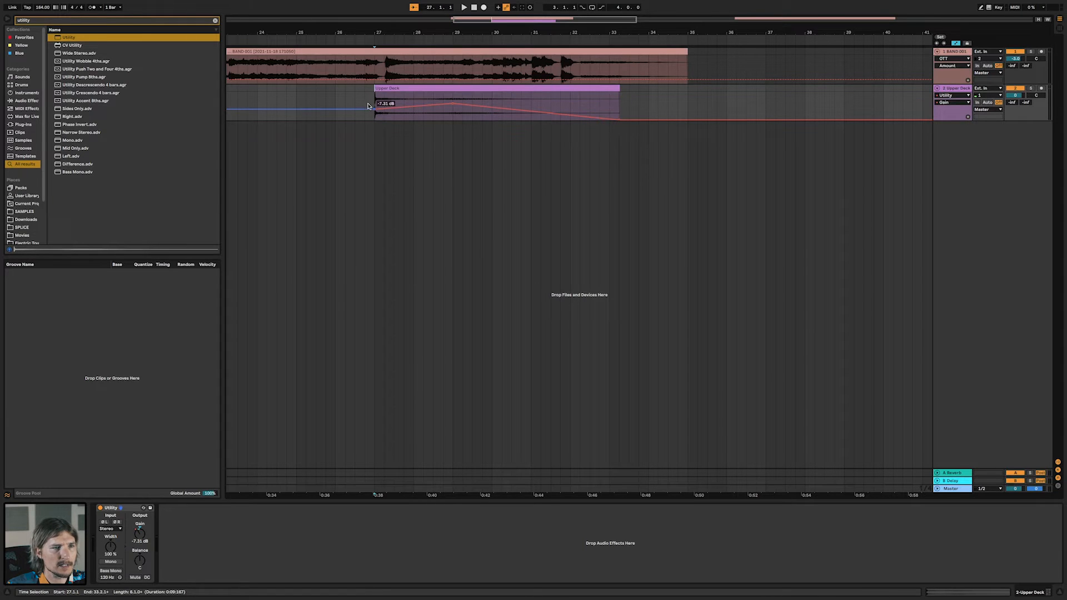
Hide the automation lanes and play back the arrangement from bar 27 to check the gain swell.
{"action": "key", "text": "a"}
{"action": "key", "text": "space"}
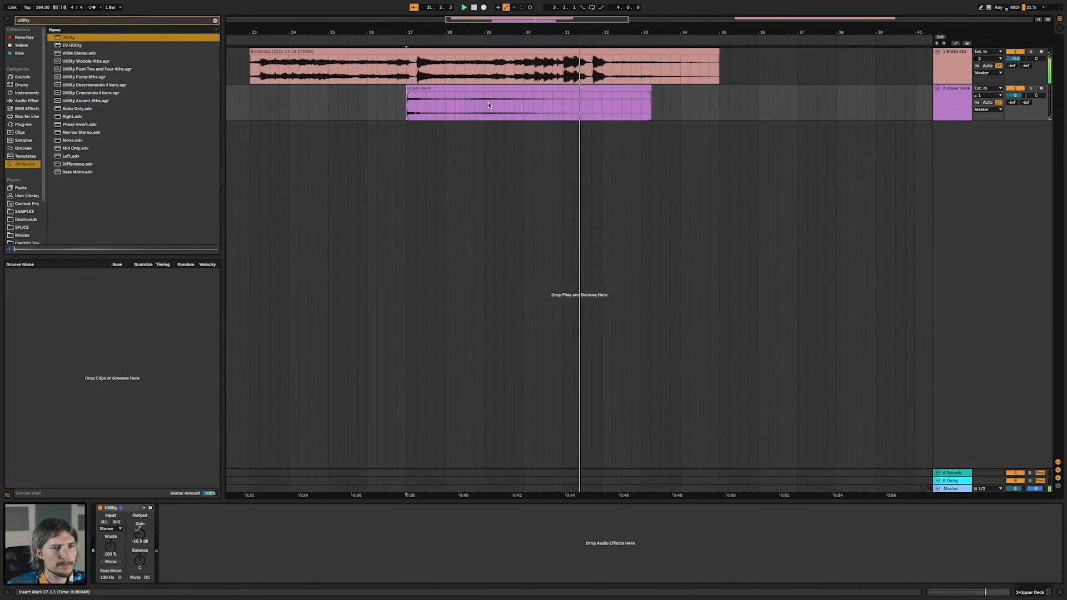
{"action": "key", "text": "space"}
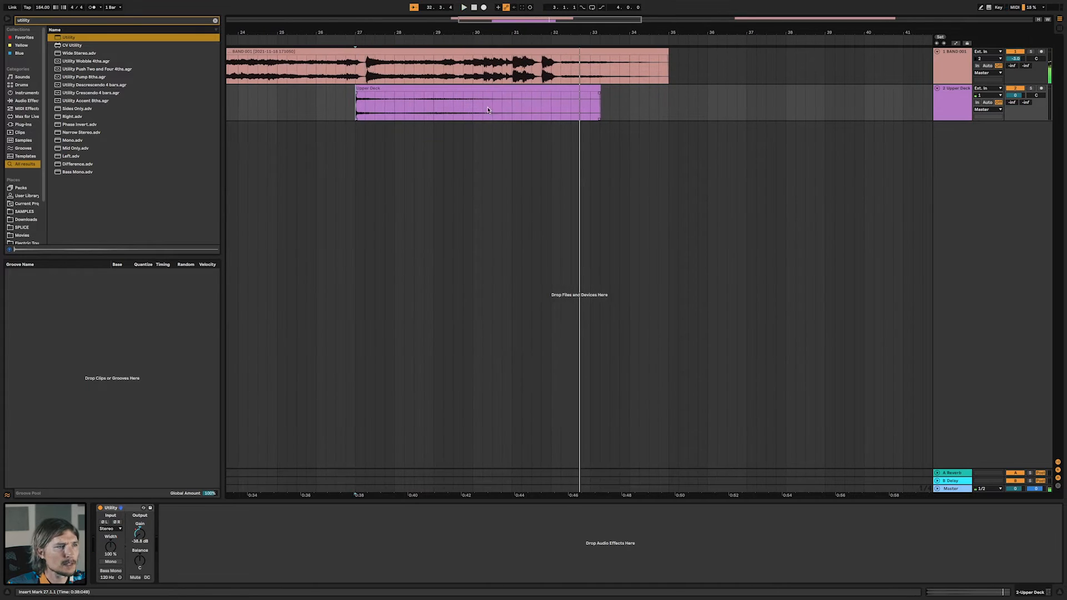
Find the OTT preset in the browser and add it after Utility on the Upper Deck track.
{"action": "key", "text": "ctrl+f"}
{"action": "type", "text": "ott"}
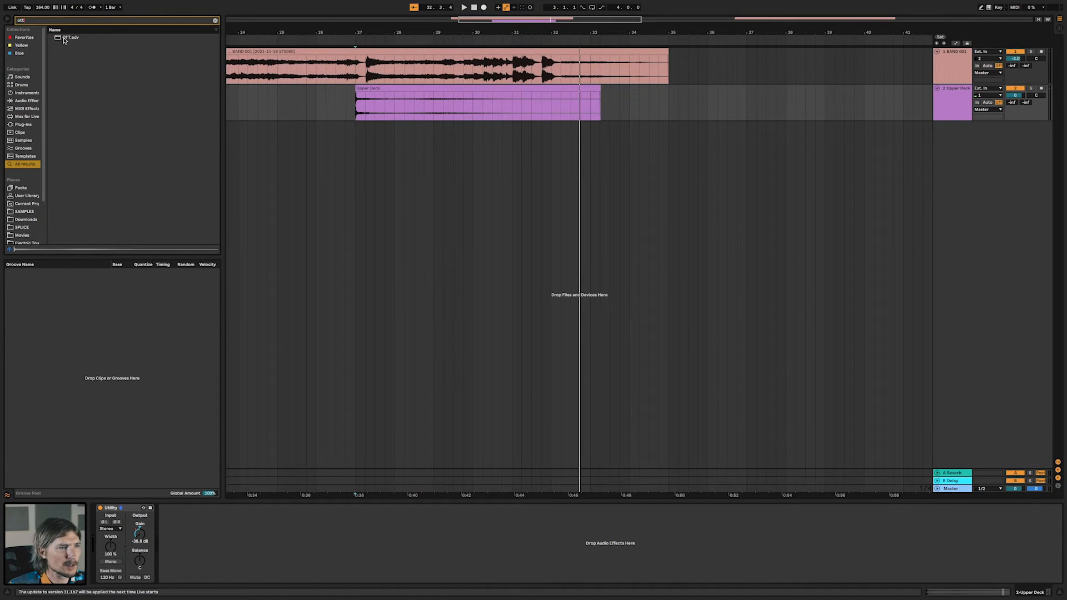
{"action": "left_click_drag", "start_coordinate": [64, 40], "coordinate": [195, 537]}
Set OTT's Amount to 36 % and reduce its low-band output to about -23.9 dB, checking the sound in playback.
{"action": "left_click", "coordinate": [349, 574]}
{"action": "type", "text": "36"}
{"action": "key", "text": "Return"}
{"action": "left_click_drag", "start_coordinate": [326, 564], "coordinate": [327, 598]}
{"action": "key", "text": "space"}
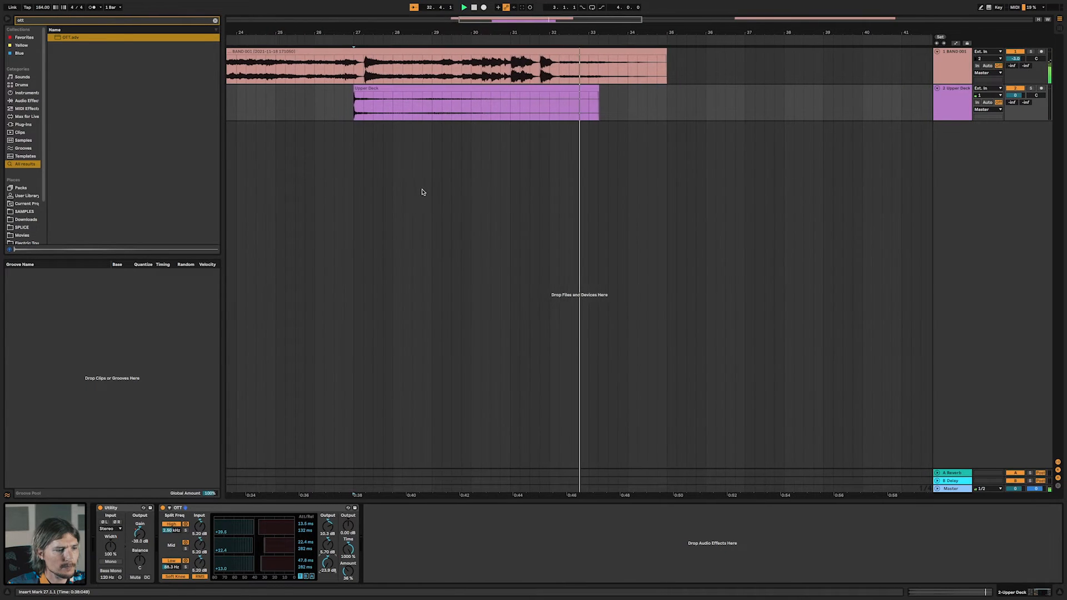
{"action": "key", "text": "space"}
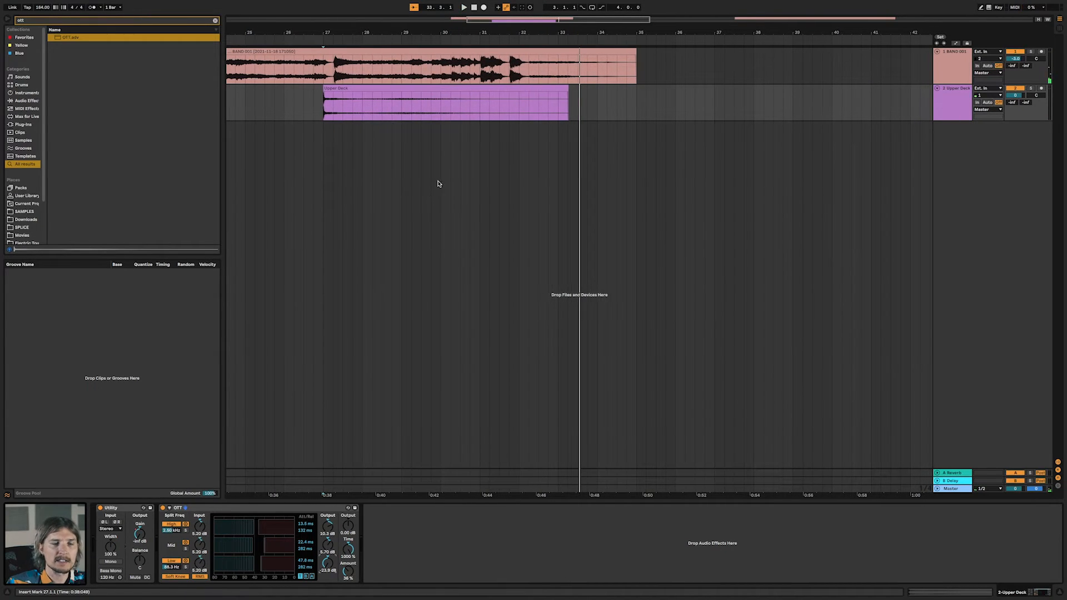
Place Mars Barkley.wav from the User Library's SDRS #002 PROCESSED folder on a new audio track just before bar 32.
{"action": "left_click", "coordinate": [478, 148]}
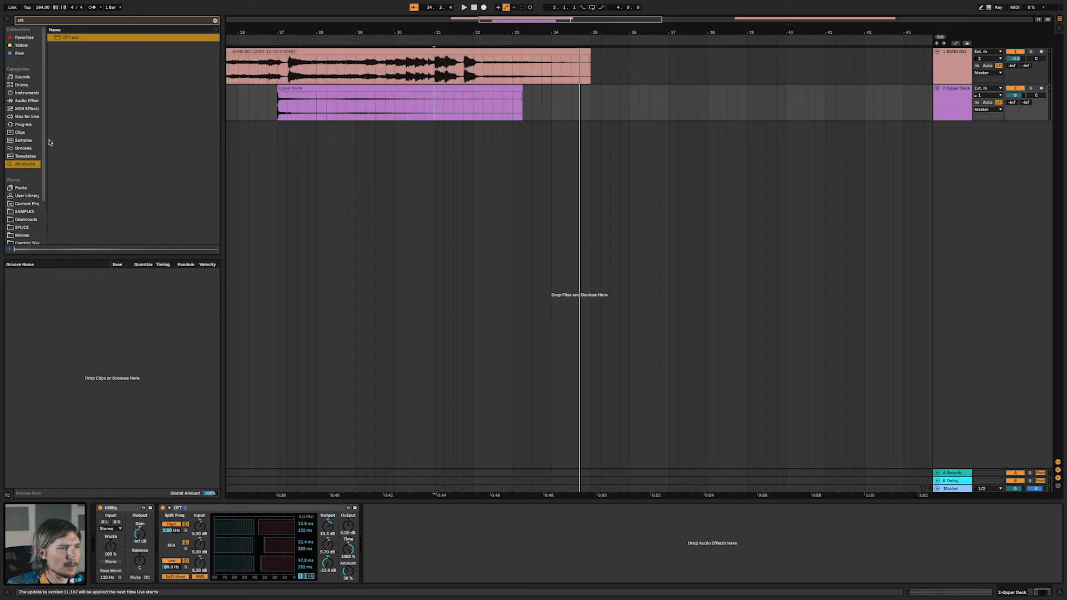
{"action": "left_click", "coordinate": [215, 21]}
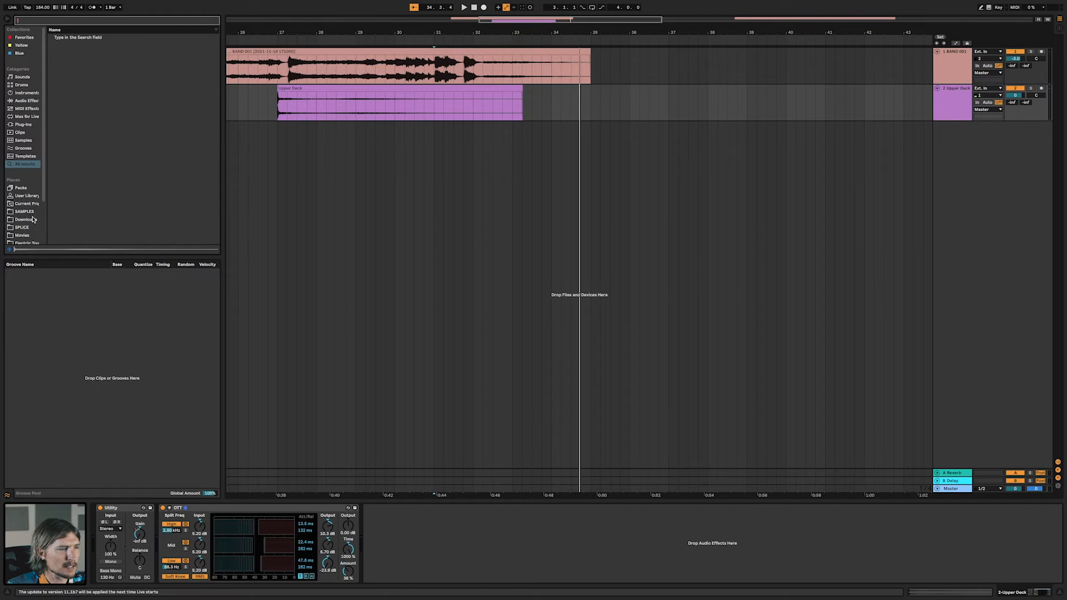
{"action": "left_click", "coordinate": [27, 196]}
{"action": "left_click", "coordinate": [101, 141]}
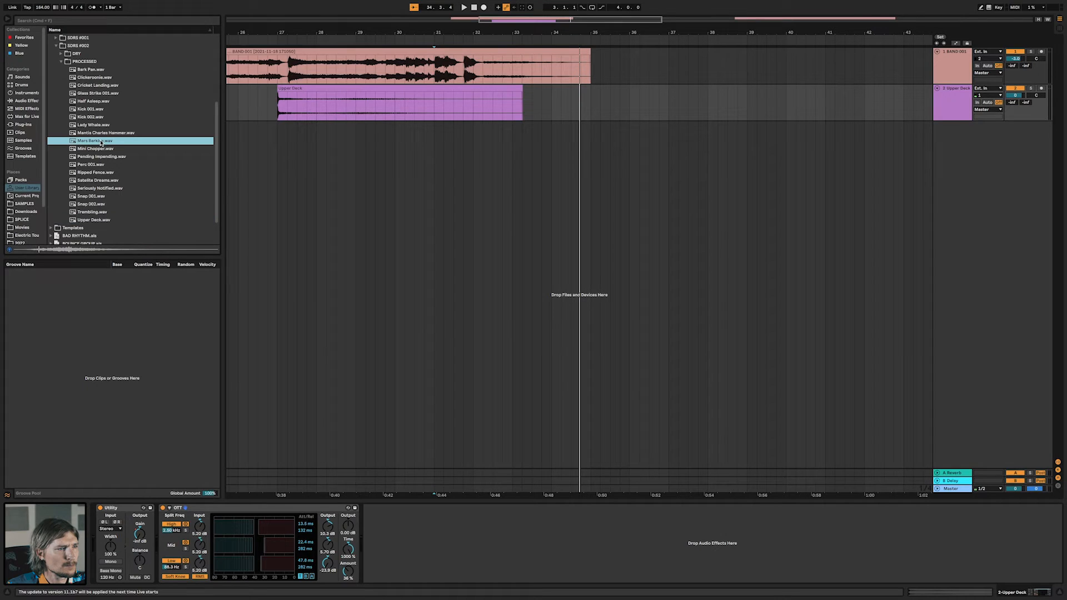
{"action": "left_click_drag", "start_coordinate": [101, 143], "coordinate": [467, 147]}
Play the arrangement from bar 31.3 to hear the Mars Barkley clip with the band, and open its clip settings.
{"action": "left_click", "coordinate": [453, 135]}
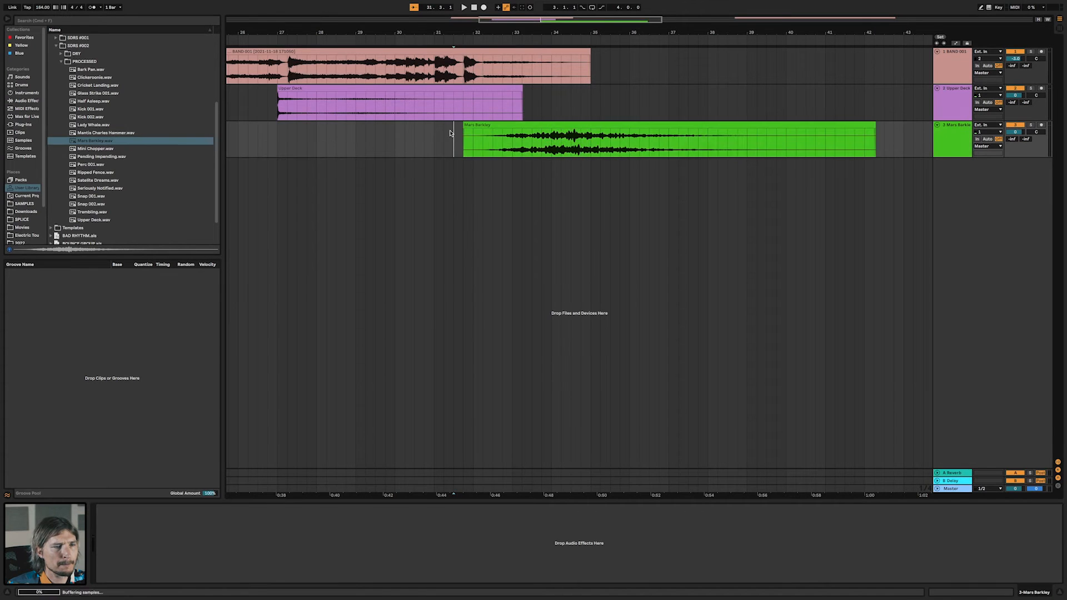
{"action": "key", "text": "space"}
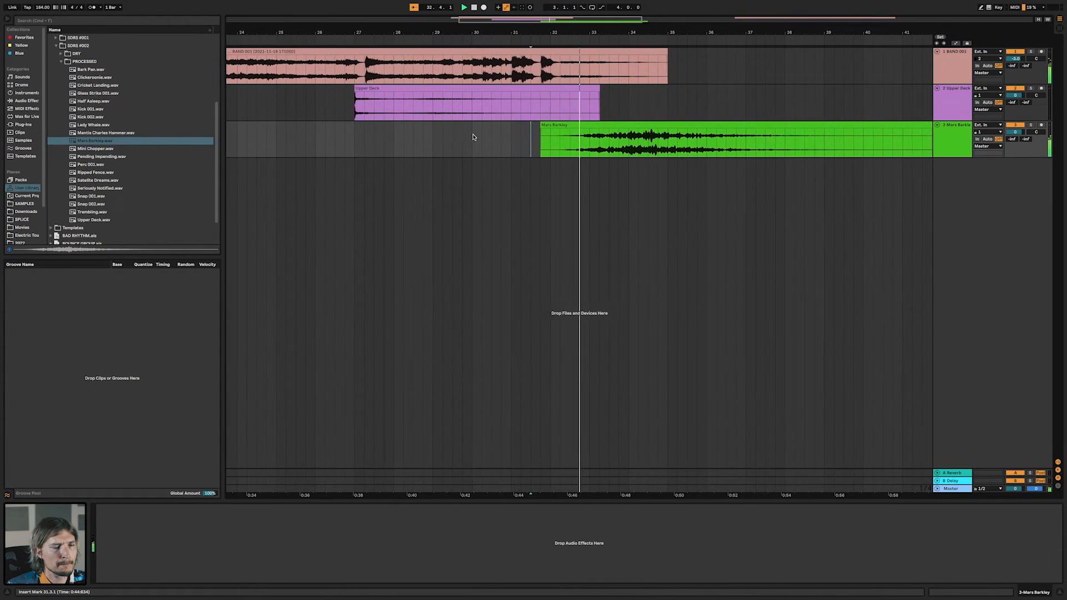
{"action": "left_click", "coordinate": [577, 125]}
{"action": "key", "text": "space"}
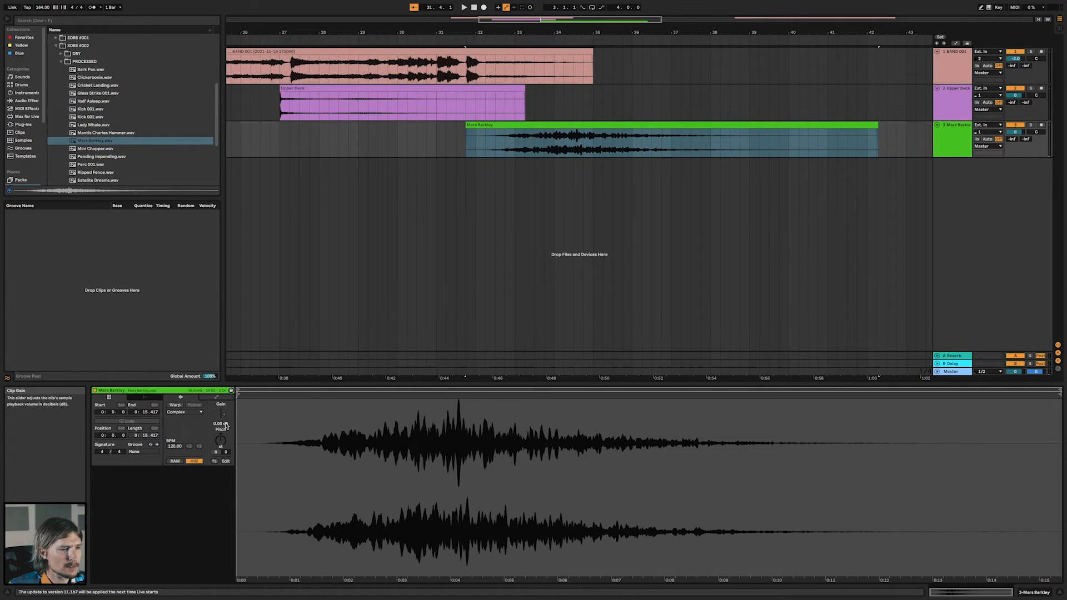
Warp the Mars Barkley clip and transpose it by -1 semitone and 11 cents, checking the tuning in playback.
{"action": "left_click", "coordinate": [175, 405]}
{"action": "left_click", "coordinate": [220, 442]}
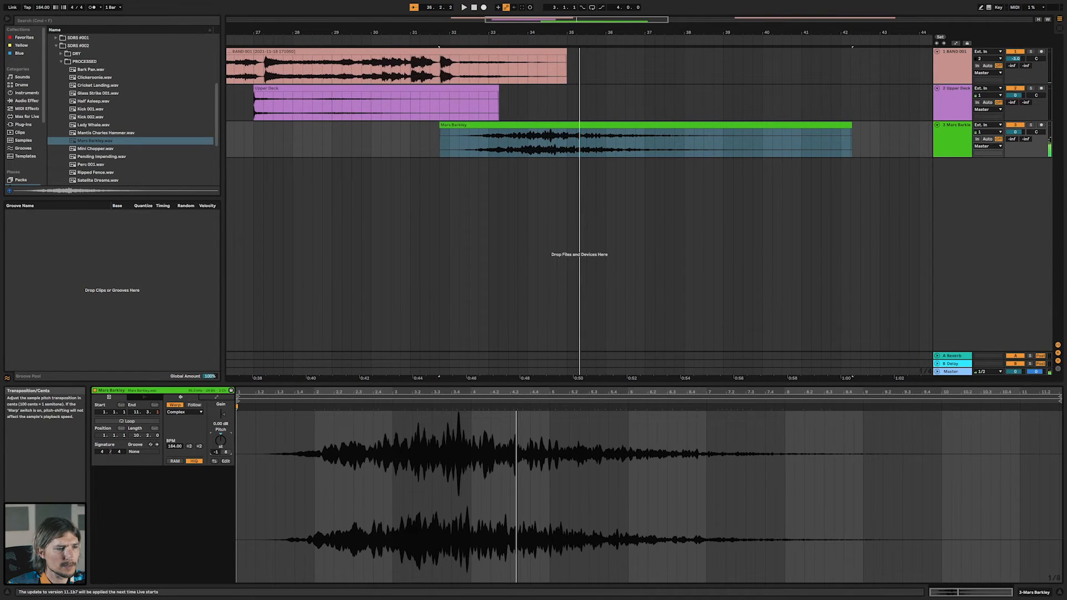
{"action": "left_click", "coordinate": [461, 137]}
{"action": "key", "text": "space"}
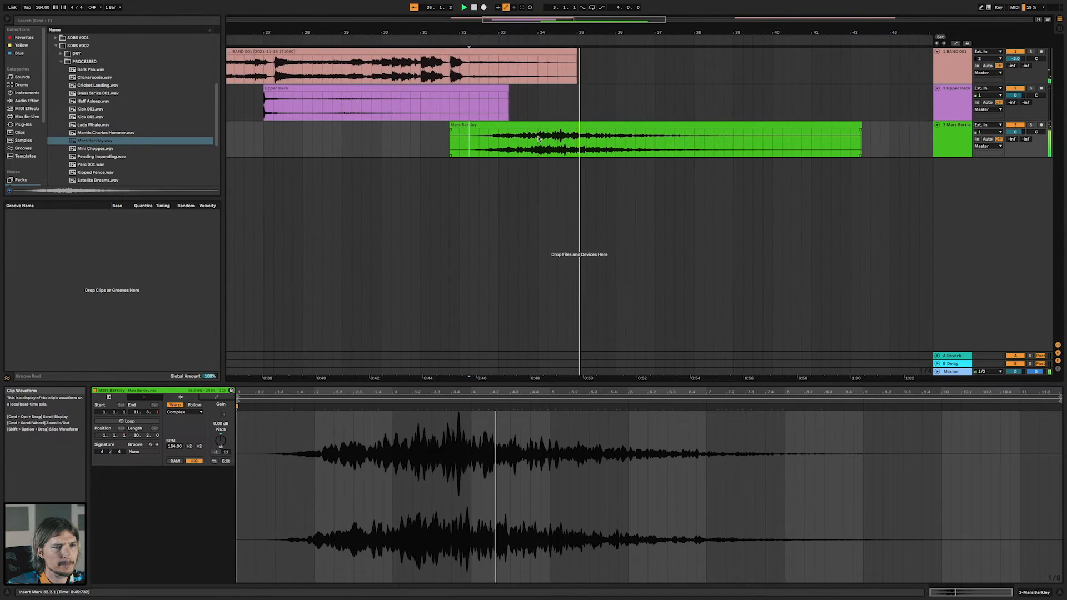
{"action": "key", "text": "space"}
Trim the start of the Mars Barkley clip and position it at bar 32.3, checking the timing against the band.
{"action": "left_click_drag", "start_coordinate": [437, 127], "coordinate": [489, 129]}
{"action": "left_click_drag", "start_coordinate": [457, 128], "coordinate": [486, 128]}
{"action": "left_click_drag", "start_coordinate": [495, 129], "coordinate": [457, 130]}
{"action": "left_click", "coordinate": [421, 141]}
{"action": "key", "text": "space"}
{"action": "key", "text": "space"}
{"action": "left_click_drag", "start_coordinate": [556, 126], "coordinate": [575, 126]}
Fade the Mars Barkley clip in up to bar 33.3 and fade it out to a shortened end at bar 38.
{"action": "left_click_drag", "start_coordinate": [537, 130], "coordinate": [576, 130]}
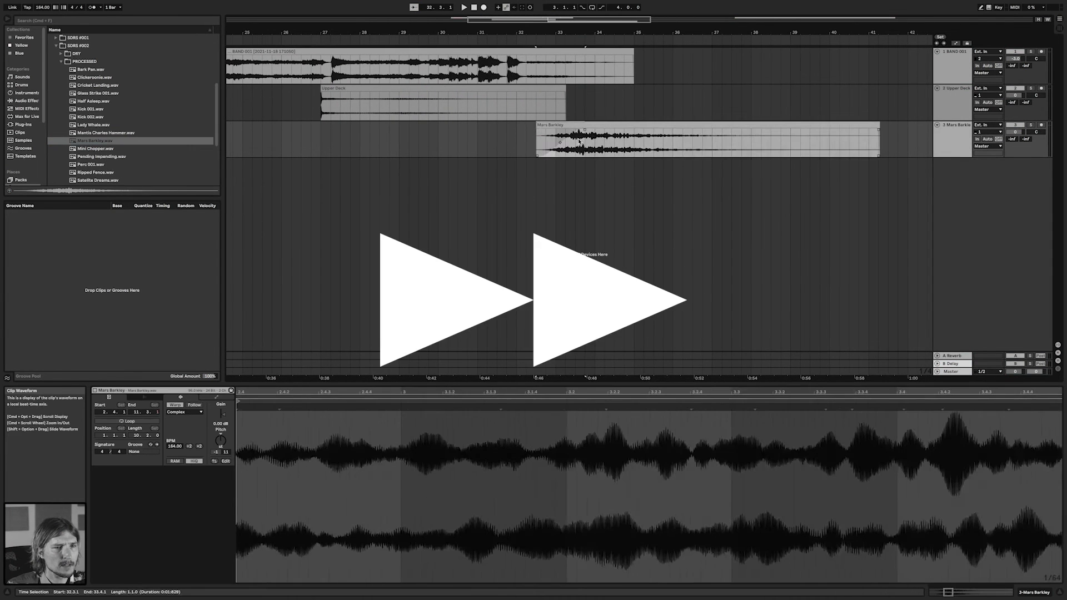
{"action": "left_click_drag", "start_coordinate": [878, 127], "coordinate": [573, 149]}
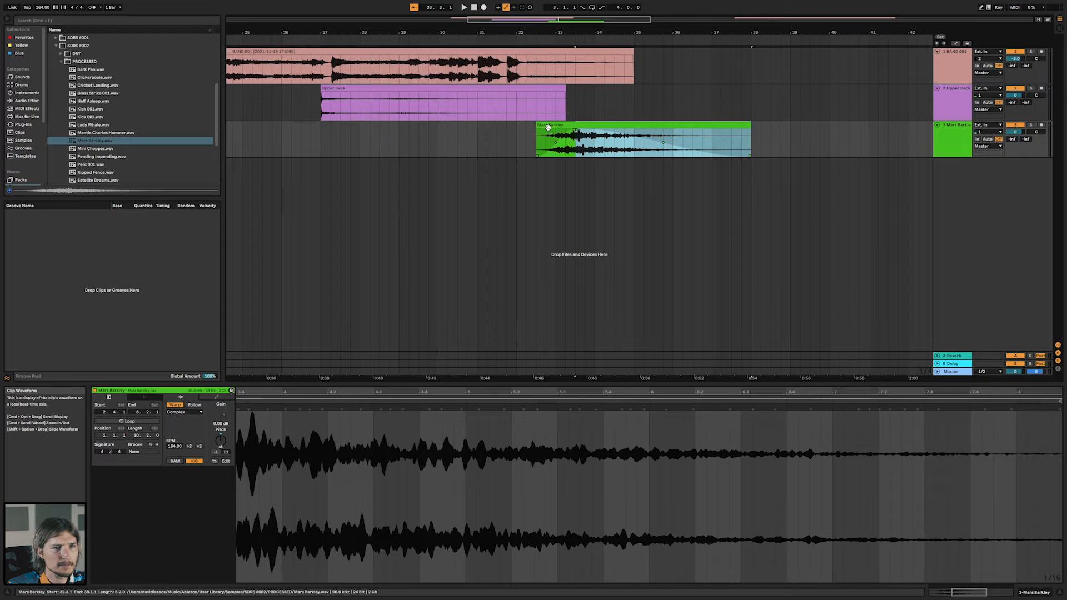
Lower the Mars Barkley track's volume and play from before the clip to check its balance with the band.
{"action": "left_click", "coordinate": [549, 126]}
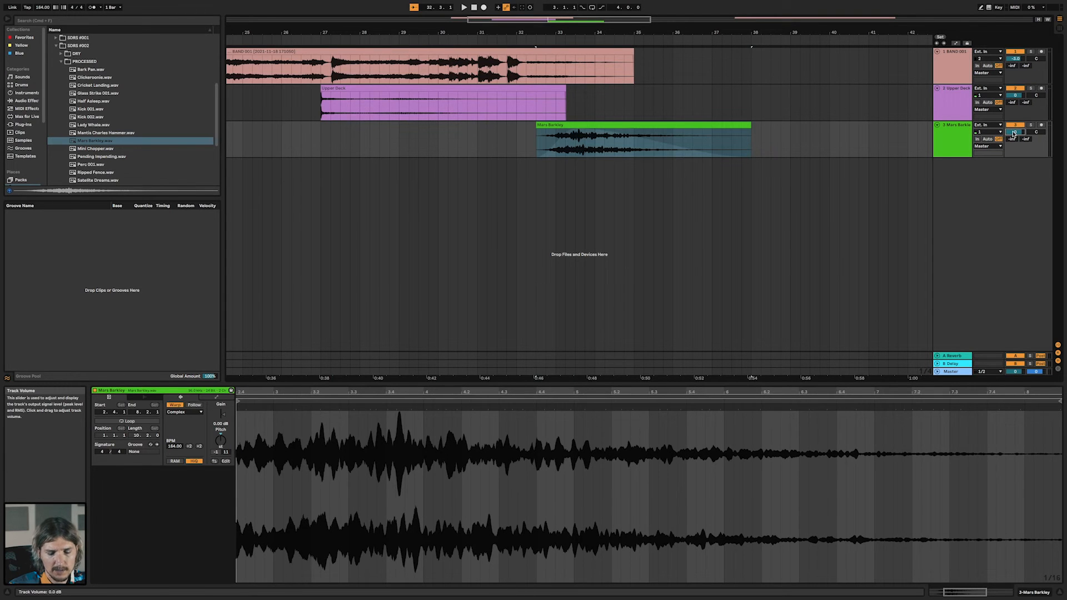
{"action": "key", "text": "space"}
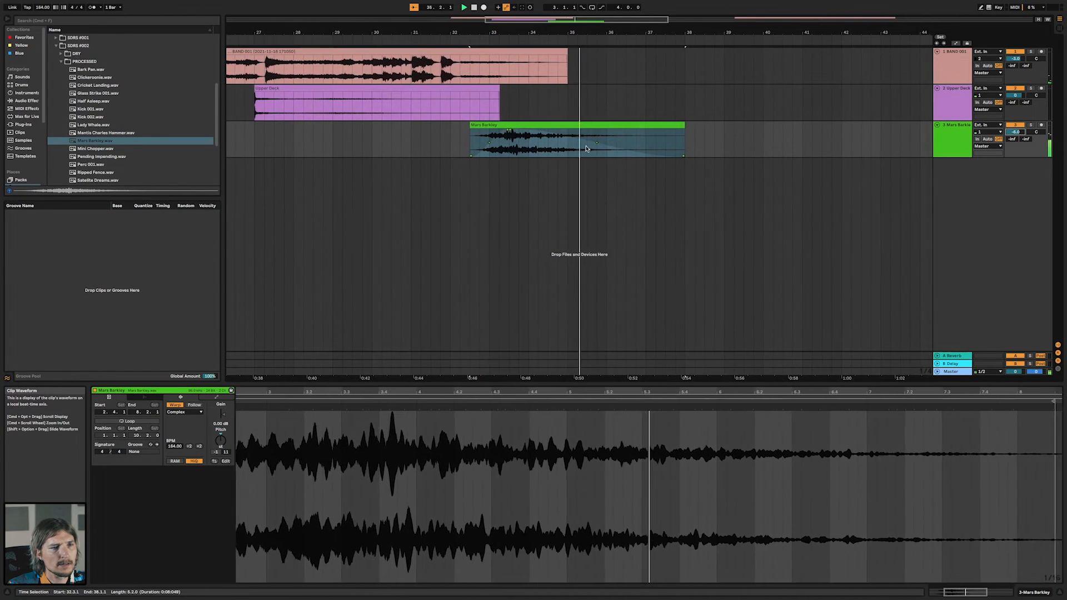
{"action": "key", "text": "space"}
{"action": "left_click", "coordinate": [395, 147]}
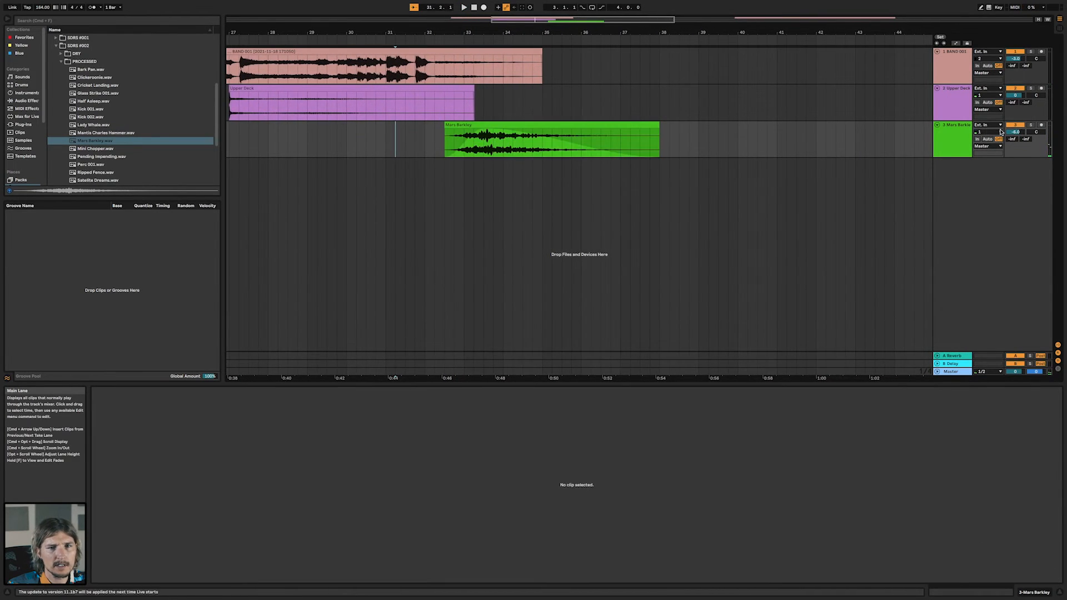
{"action": "key", "text": "space"}
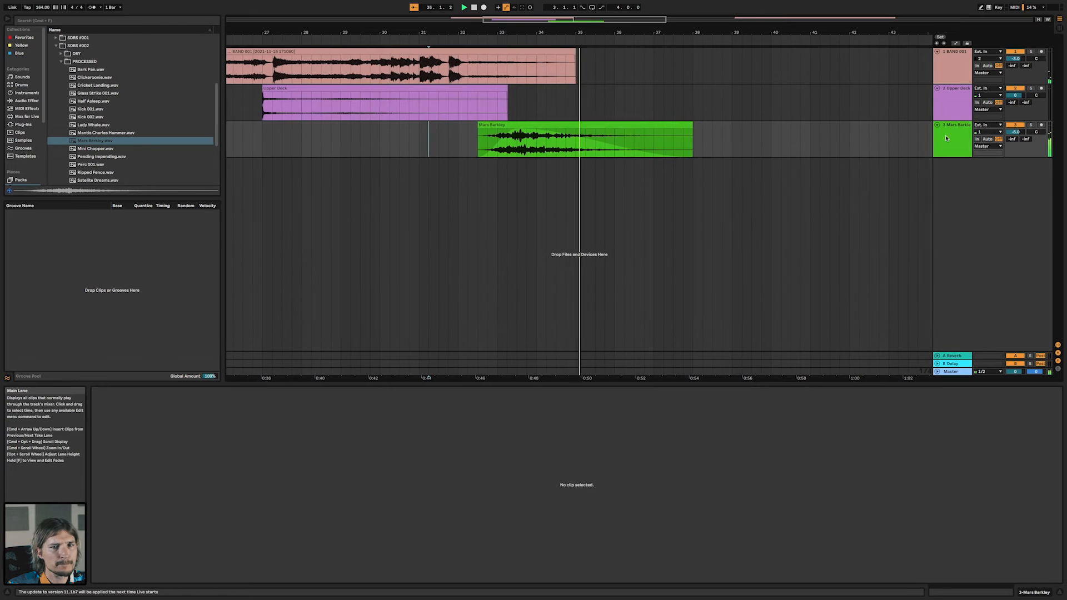
{"action": "key", "text": "space"}
Automate the Upper Deck track panning to sweep from left at bar 27 to right at the clip's end.
{"action": "scroll", "coordinate": [689, 157], "scroll_direction": "left", "scroll_amount": 5}
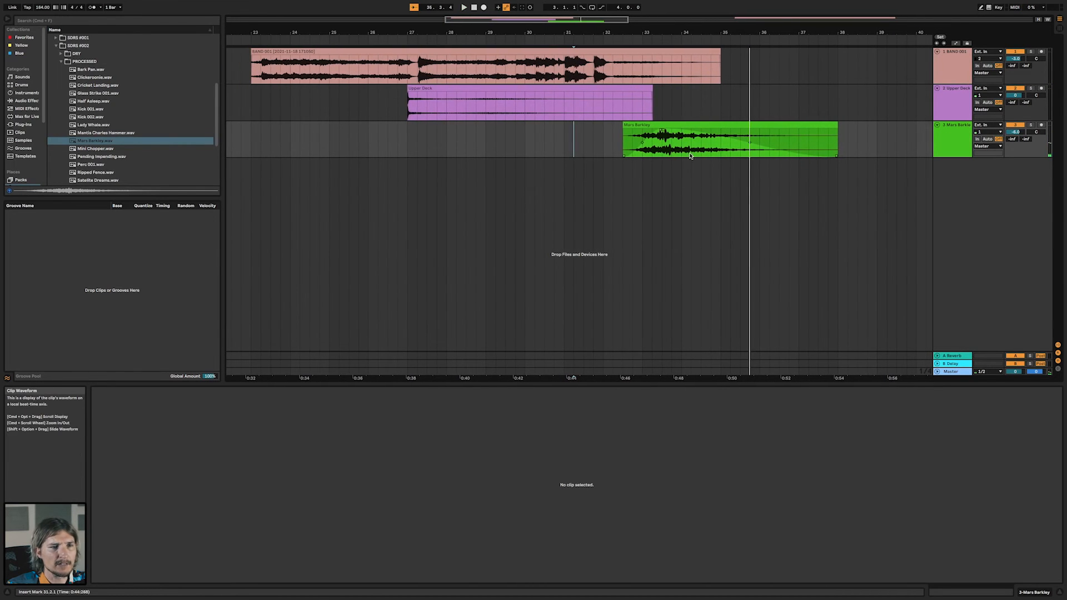
{"action": "left_click", "coordinate": [553, 88]}
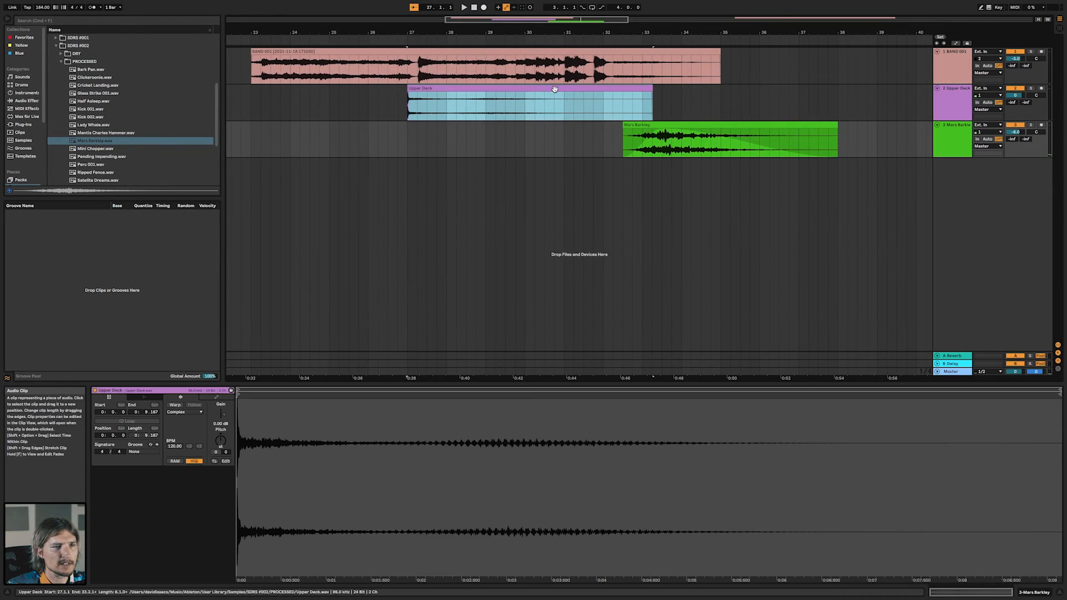
{"action": "left_click", "coordinate": [1038, 96]}
{"action": "key", "text": "a"}
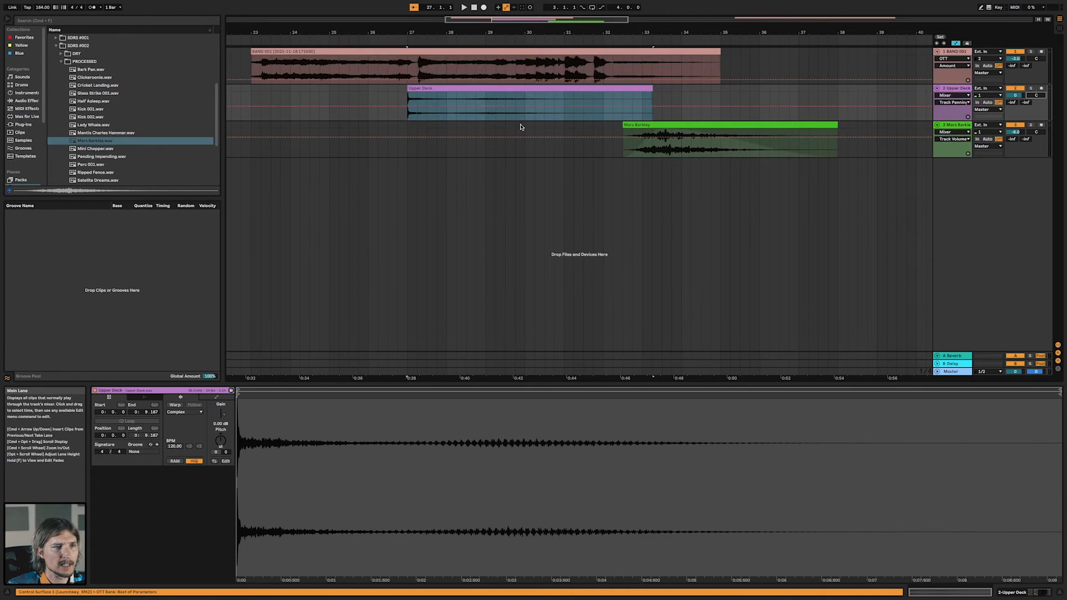
{"action": "left_click_drag", "start_coordinate": [1038, 95], "coordinate": [1037, 100]}
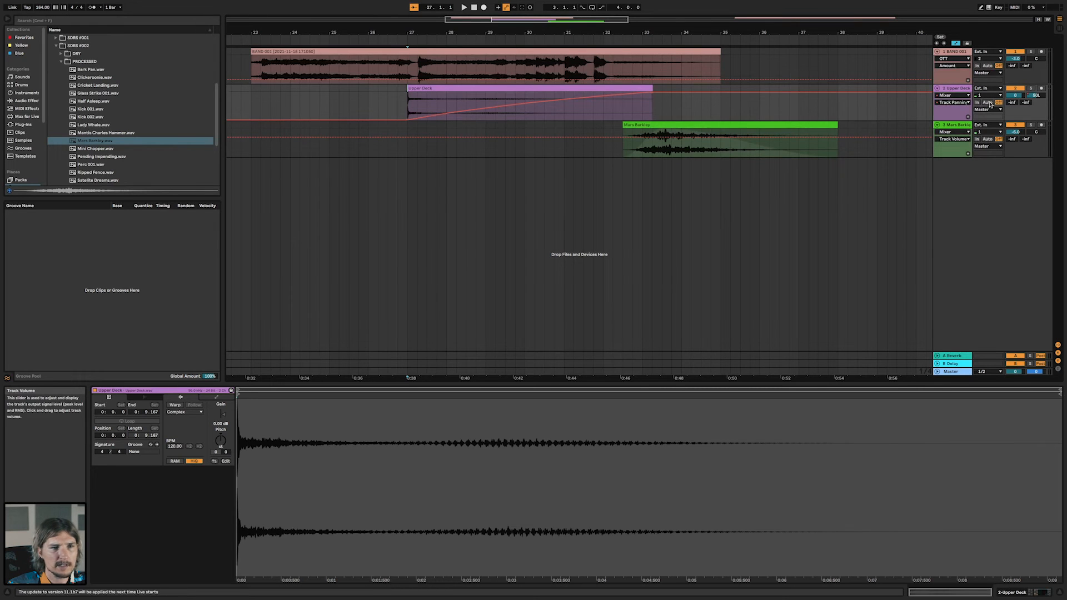
{"action": "key", "text": "a"}
Play the arrangement from bar 23 to review the band with the panned Upper Deck and Mars Barkley layers.
{"action": "left_click", "coordinate": [418, 88]}
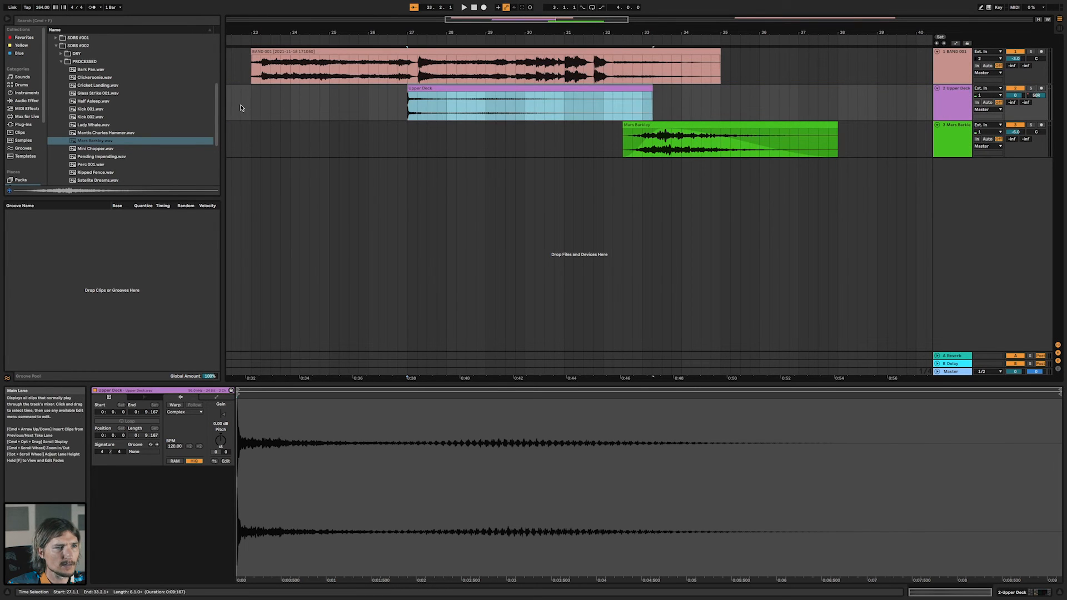
{"action": "left_click", "coordinate": [253, 107]}
{"action": "key", "text": "space"}
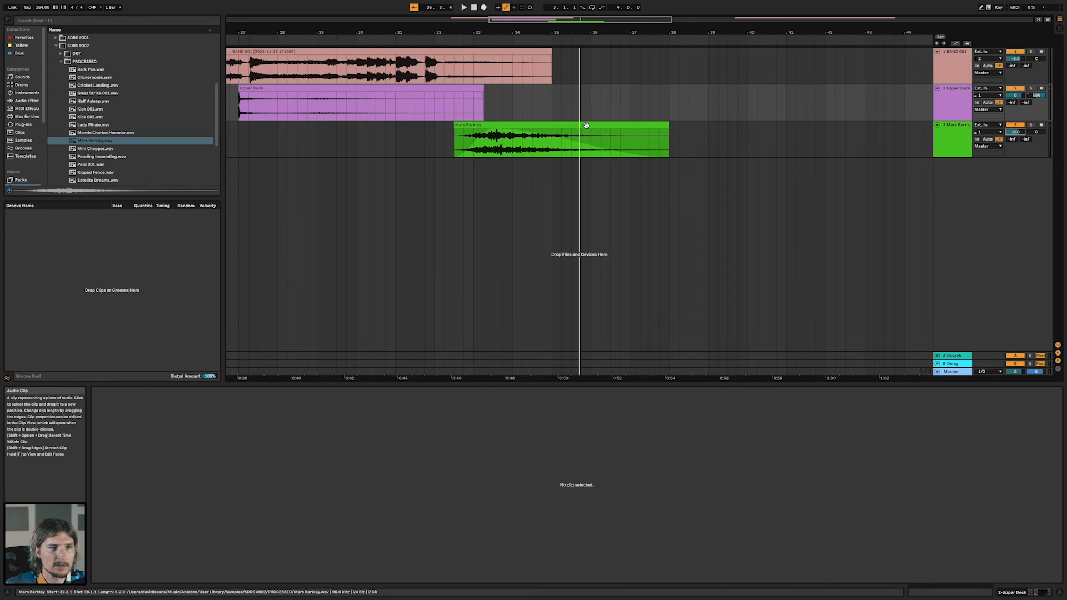
{"action": "scroll", "coordinate": [528, 138], "scroll_direction": "left", "scroll_amount": 5}
{"action": "scroll", "coordinate": [538, 141], "scroll_direction": "up", "scroll_amount": 2}
{"action": "scroll", "coordinate": [537, 141], "scroll_direction": "down", "scroll_amount": 8}
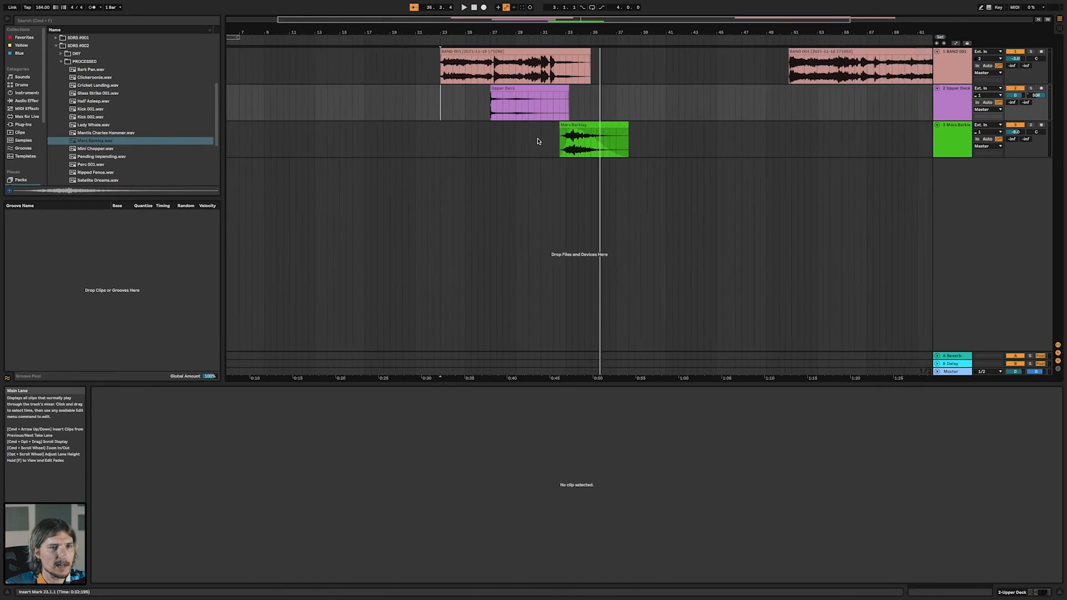
{"action": "scroll", "coordinate": [537, 141], "scroll_direction": "down", "scroll_amount": 4}
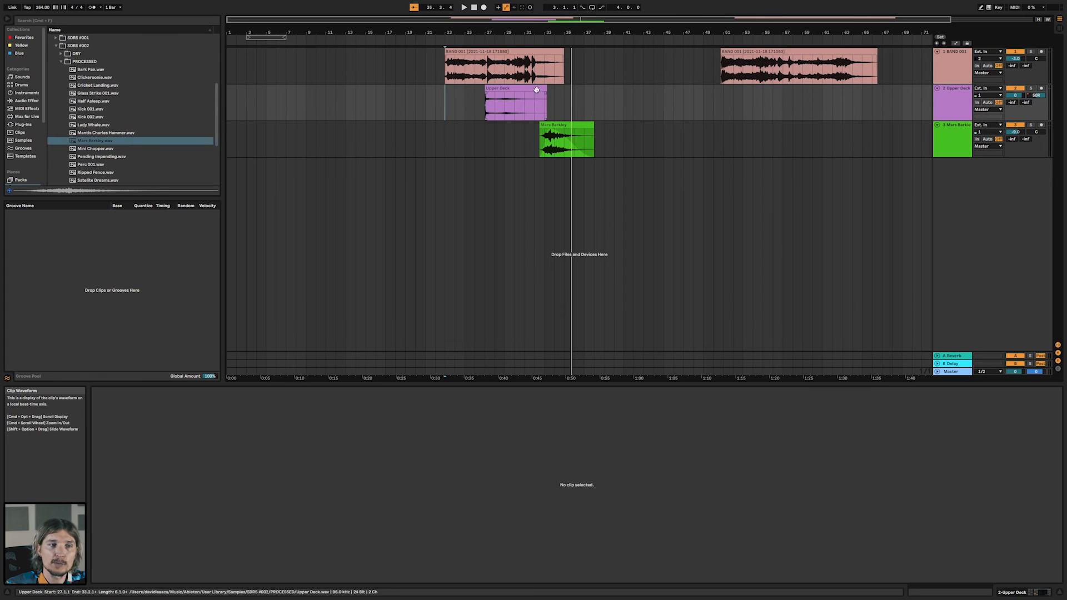